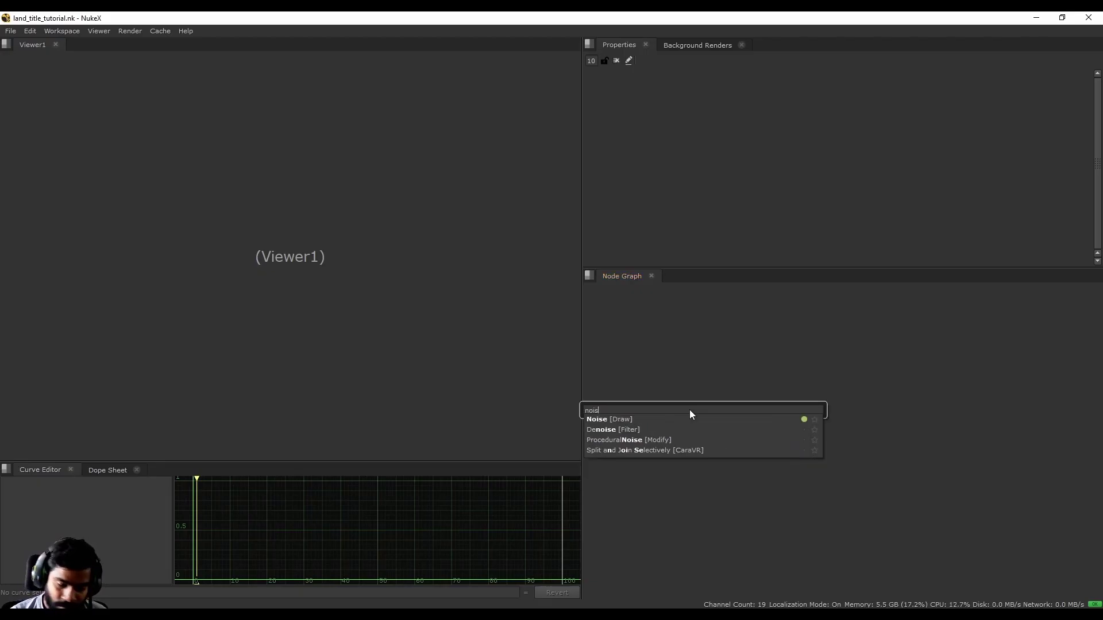
Step: Create a Noise node and position Viewer1 below Noise1
{"action": "key", "text": "Return"}
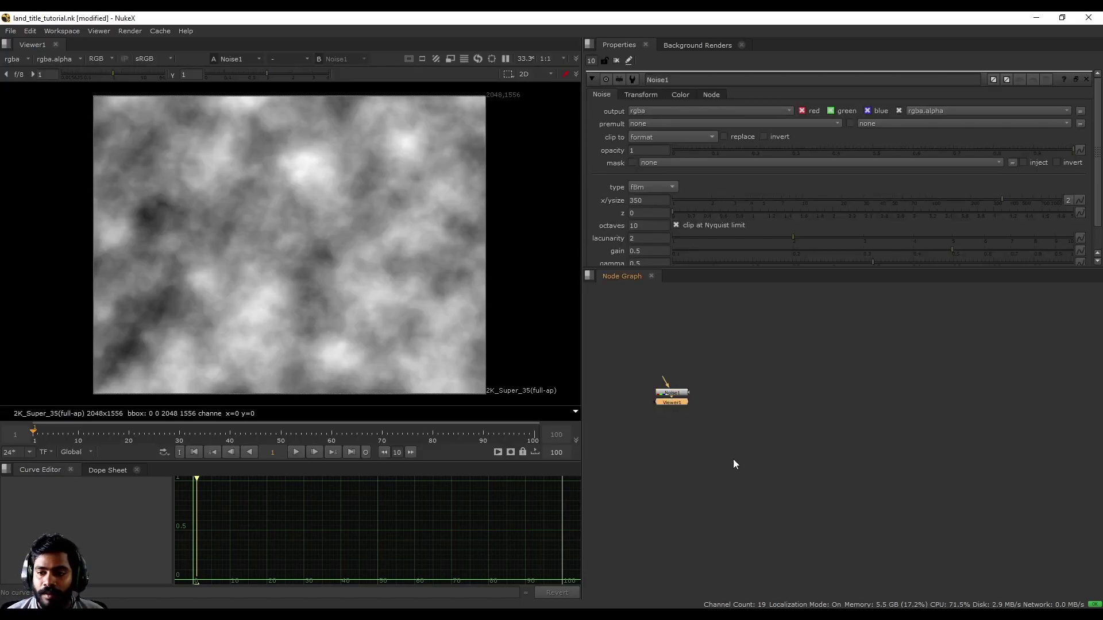
{"action": "left_click_drag", "start_coordinate": [729, 368], "coordinate": [785, 475]}
{"action": "left_click_drag", "start_coordinate": [681, 402], "coordinate": [654, 474]}
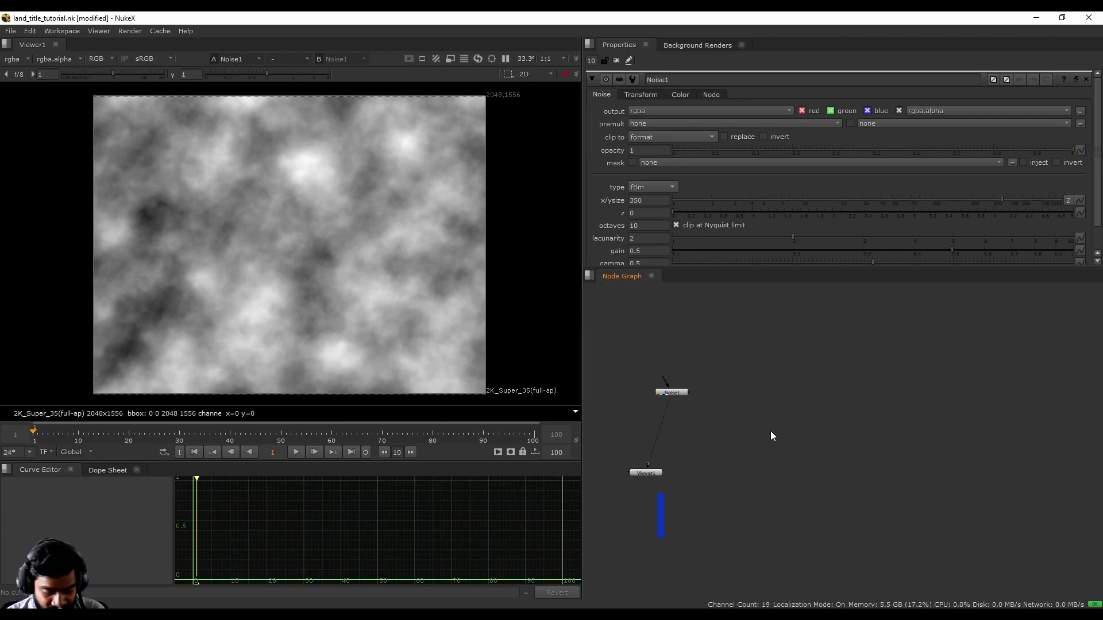
Step: In Project Settings, choose HD_1080 1920x1080 as the full size format
{"action": "key", "text": "s"}
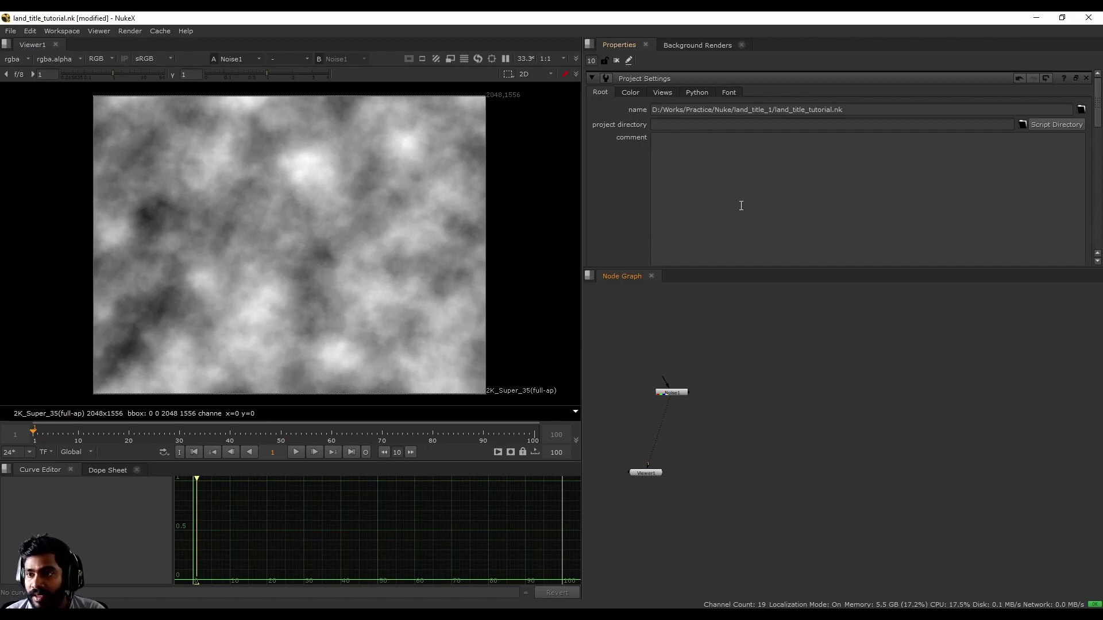
{"action": "left_click_drag", "start_coordinate": [765, 268], "coordinate": [765, 381]}
{"action": "scroll", "coordinate": [761, 286], "scroll_direction": "down", "scroll_amount": 3}
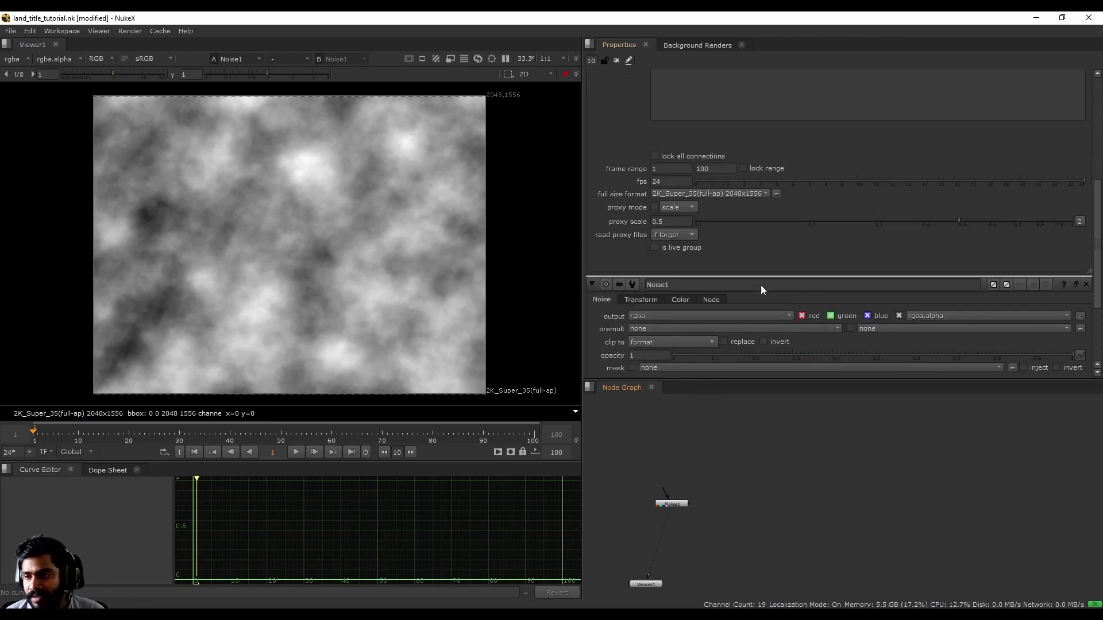
{"action": "scroll", "coordinate": [743, 274], "scroll_direction": "up", "scroll_amount": 2}
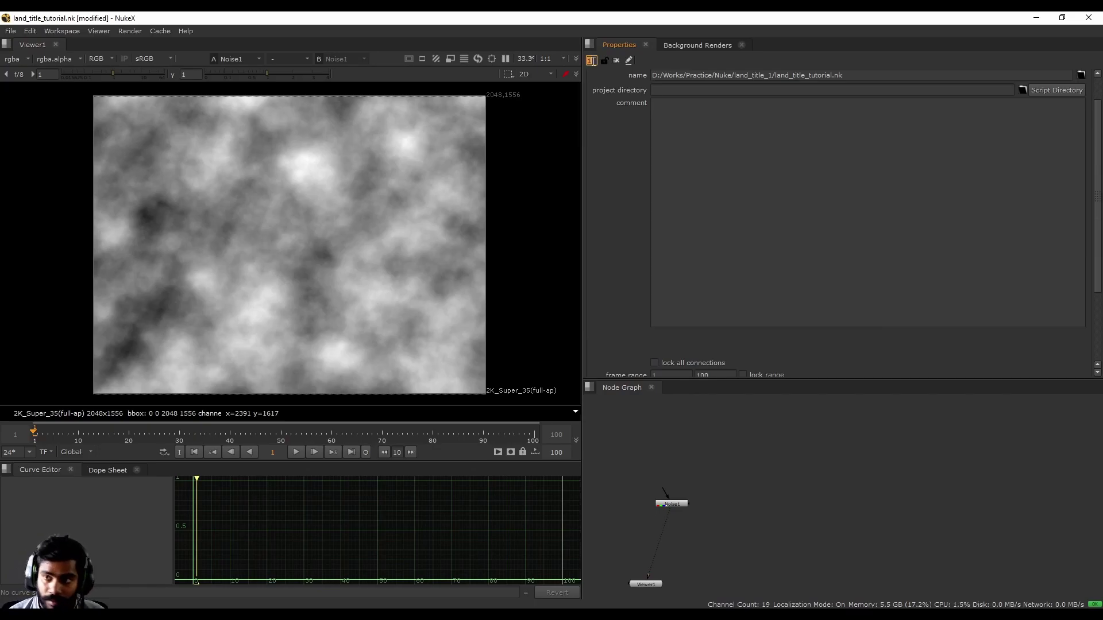
{"action": "scroll", "coordinate": [698, 285], "scroll_direction": "down", "scroll_amount": 5}
{"action": "left_click", "coordinate": [726, 294]}
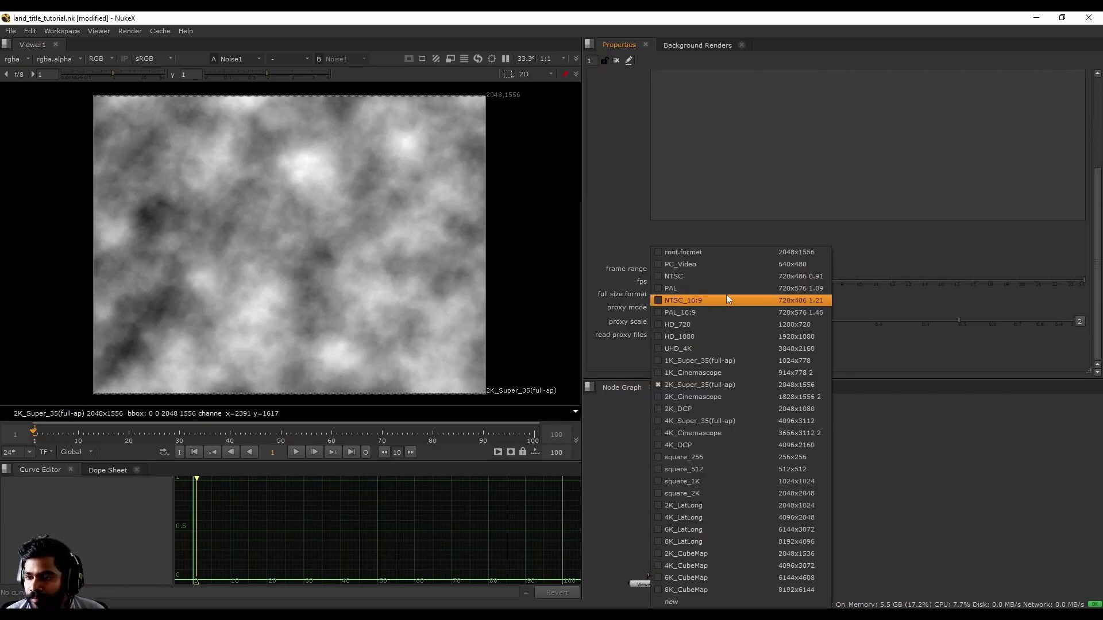
{"action": "left_click", "coordinate": [776, 337]}
{"action": "left_click_drag", "start_coordinate": [672, 483], "coordinate": [688, 435]}
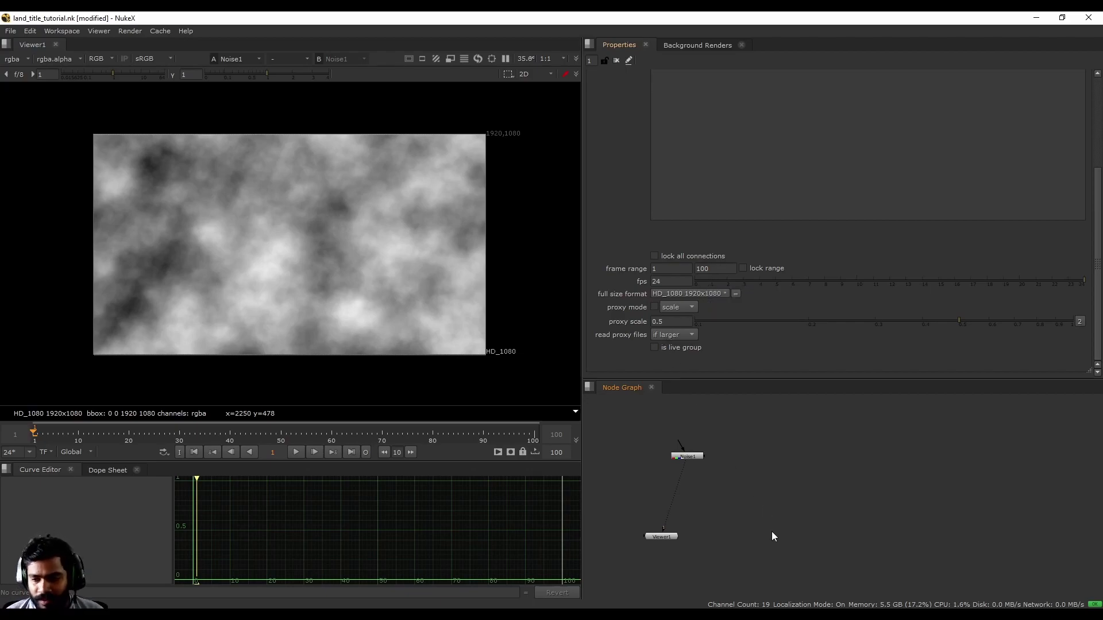
{"action": "scroll", "coordinate": [681, 467], "scroll_direction": "up", "scroll_amount": 3}
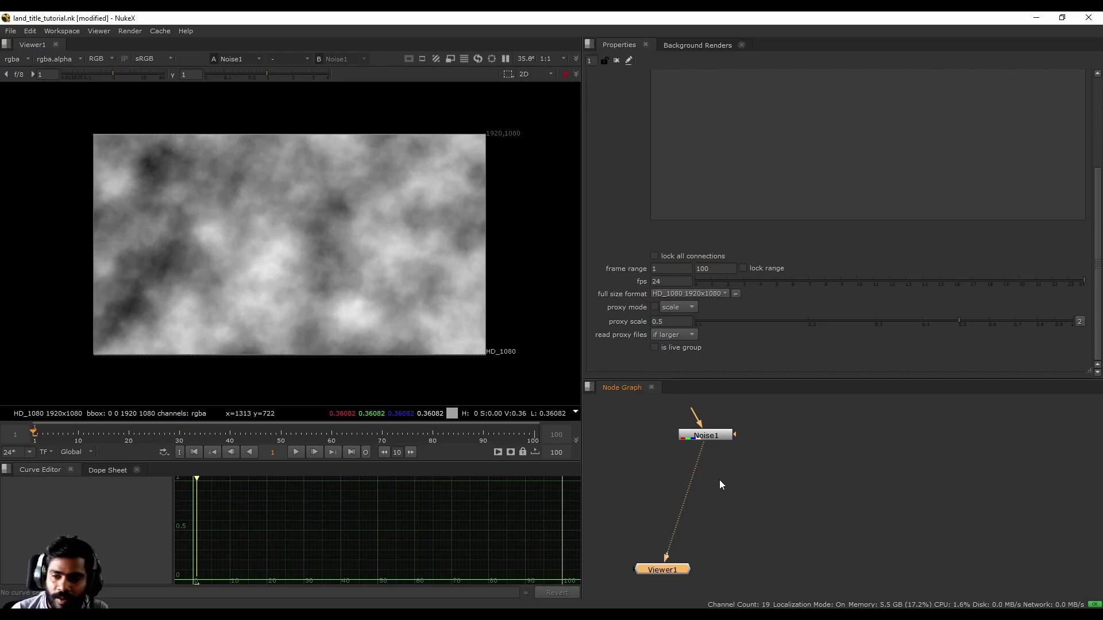
Step: Show Noise1's properties and drag the divider up to enlarge the Node Graph
{"action": "left_click", "coordinate": [784, 478]}
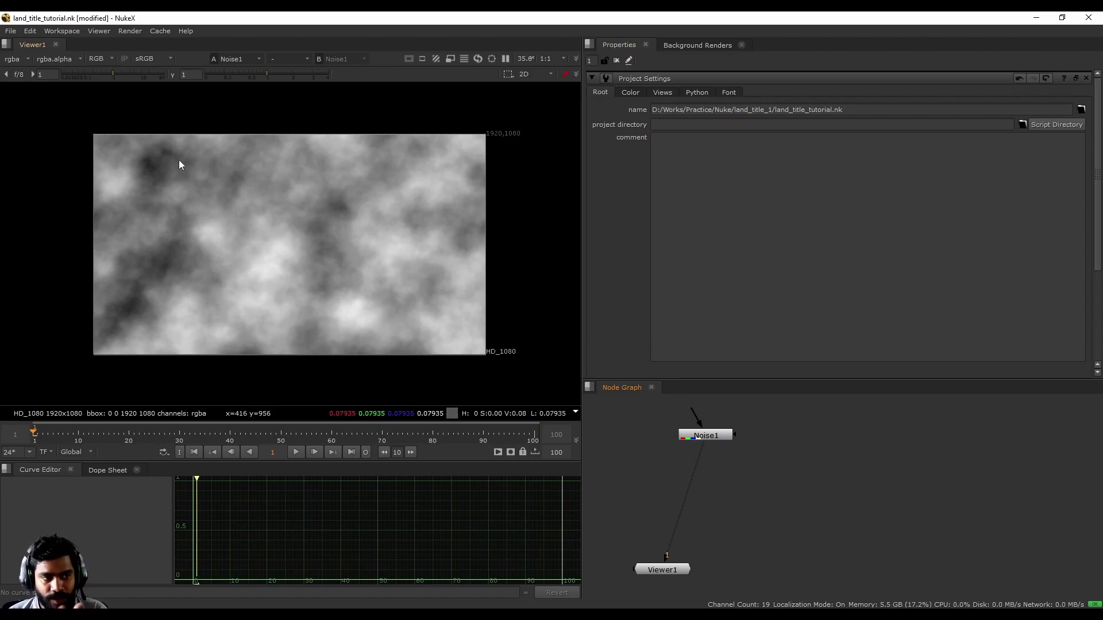
{"action": "scroll", "coordinate": [706, 469], "scroll_direction": "up", "scroll_amount": 2}
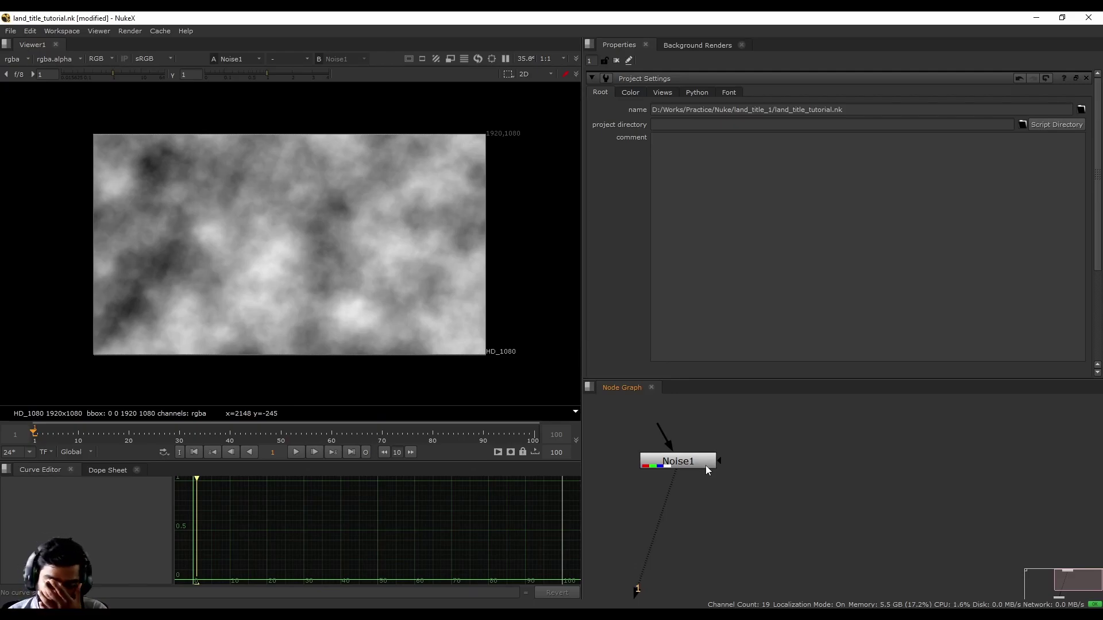
{"action": "double_click", "coordinate": [693, 465]}
{"action": "left_click", "coordinate": [790, 561]}
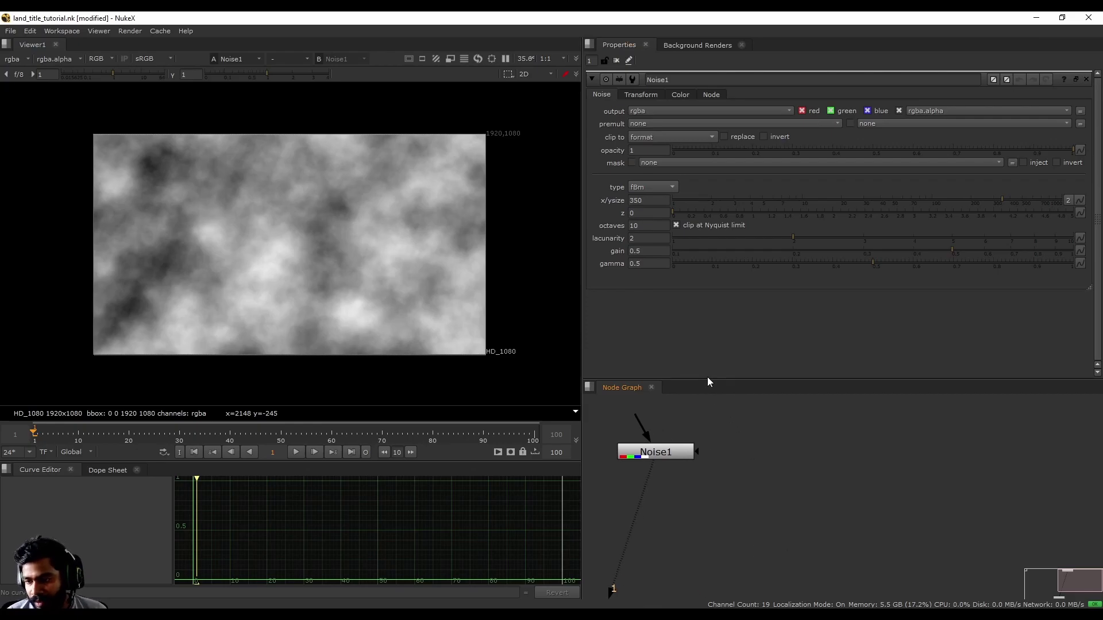
{"action": "left_click_drag", "start_coordinate": [707, 380], "coordinate": [705, 357]}
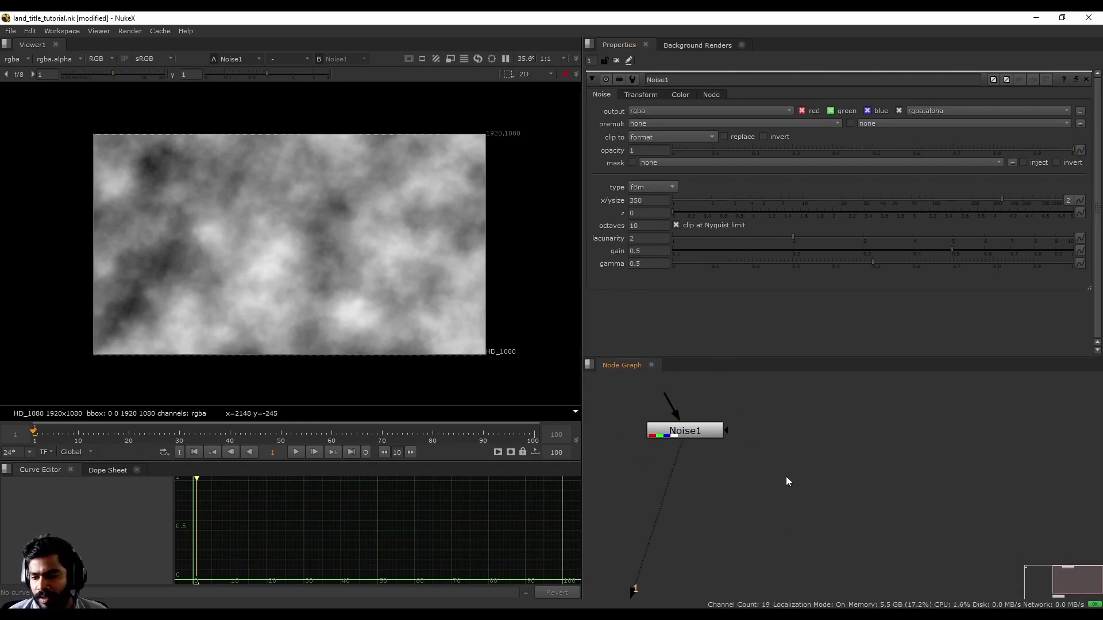
{"action": "scroll", "coordinate": [748, 444], "scroll_direction": "up", "scroll_amount": 3}
{"action": "left_click", "coordinate": [748, 444]}
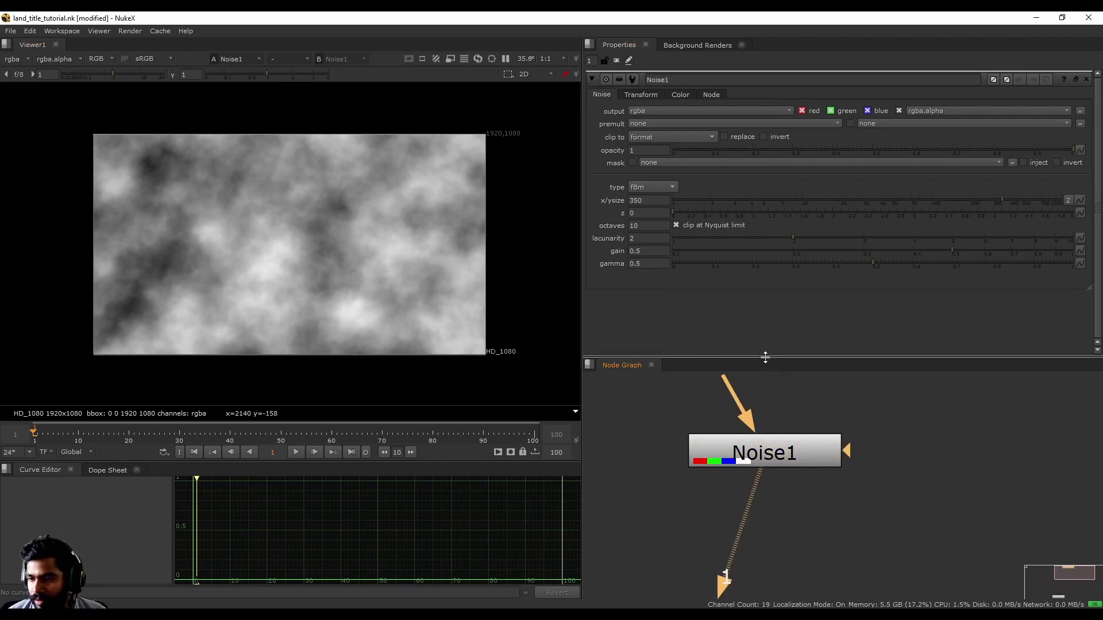
{"action": "left_click_drag", "start_coordinate": [766, 359], "coordinate": [769, 294]}
{"action": "left_click", "coordinate": [714, 433]}
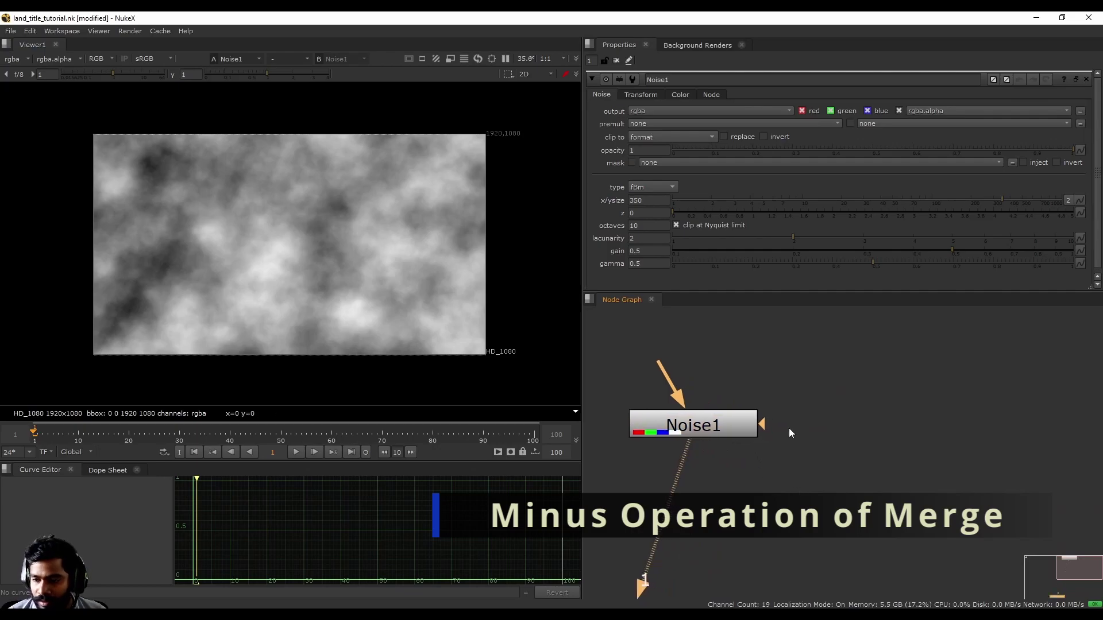
Step: Add a Merge node and copy-paste Noise1 to create Noise2
{"action": "left_click", "coordinate": [737, 454]}
{"action": "key", "text": "m"}
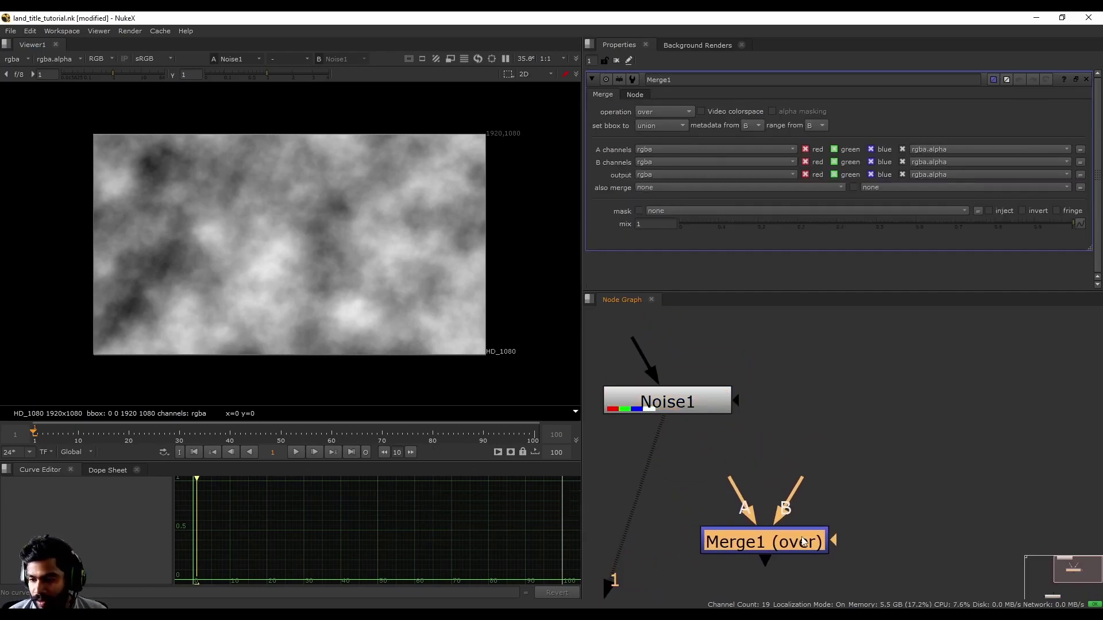
{"action": "left_click", "coordinate": [753, 423]}
{"action": "left_click_drag", "start_coordinate": [680, 402], "coordinate": [668, 402]}
{"action": "key", "text": "ctrl+c"}
{"action": "key", "text": "ctrl+v"}
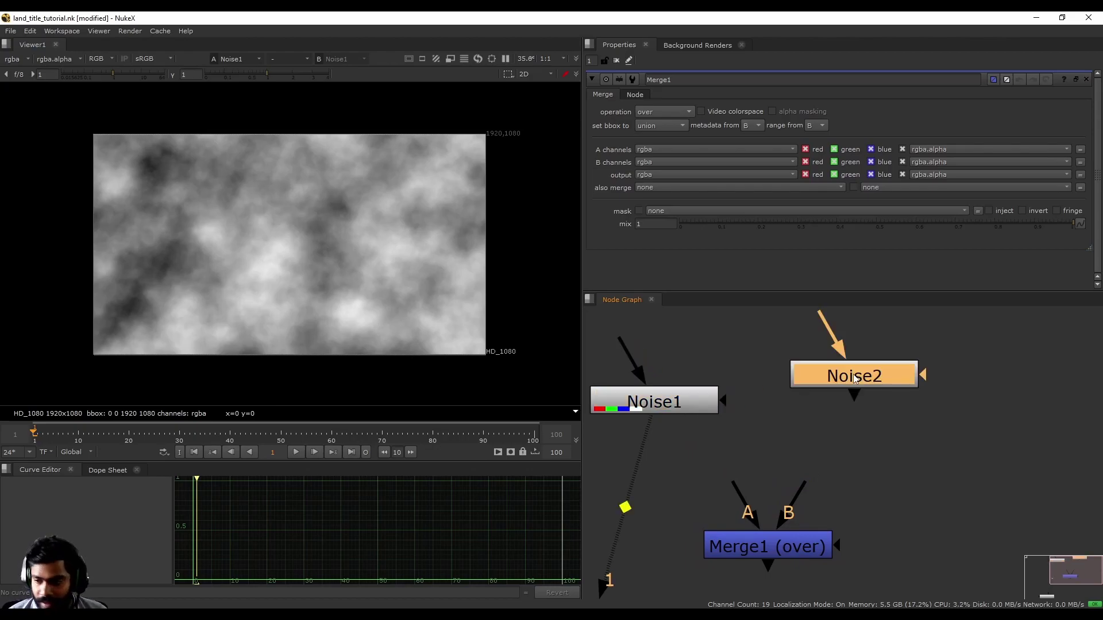
Step: Wire Merge1's A input to Noise1 and B to Noise2, then view and fit Merge1
{"action": "left_click_drag", "start_coordinate": [740, 455], "coordinate": [703, 372]}
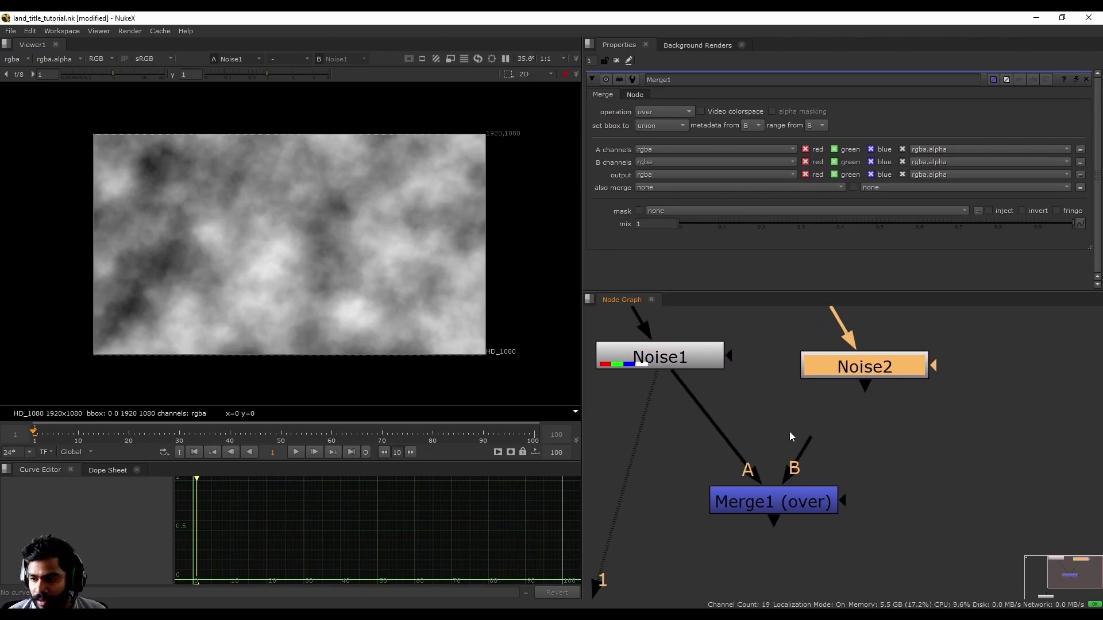
{"action": "left_click_drag", "start_coordinate": [810, 438], "coordinate": [865, 367]}
{"action": "scroll", "coordinate": [775, 431], "scroll_direction": "up", "scroll_amount": 2}
{"action": "left_click", "coordinate": [724, 524]}
{"action": "key", "text": "1"}
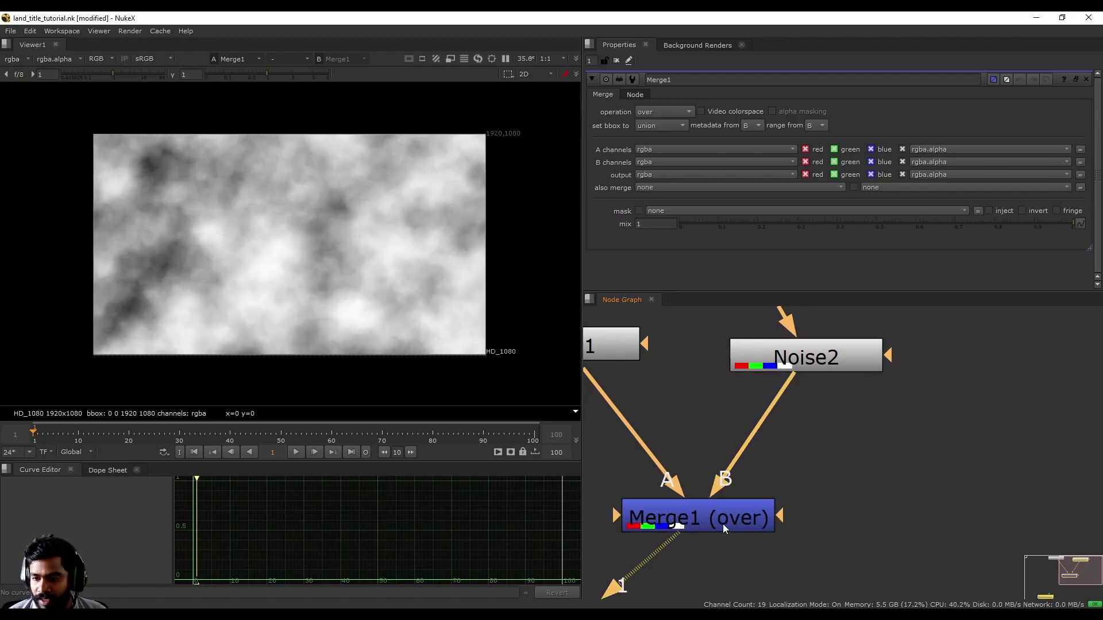
{"action": "key", "text": "f"}
{"action": "key", "text": "f"}
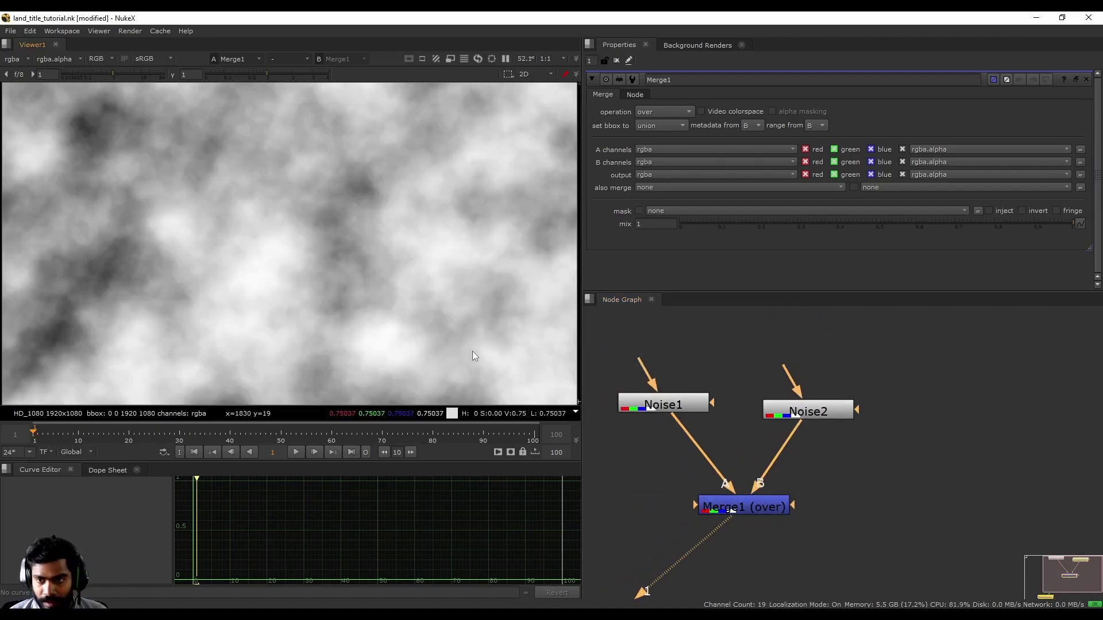
{"action": "left_click", "coordinate": [764, 445]}
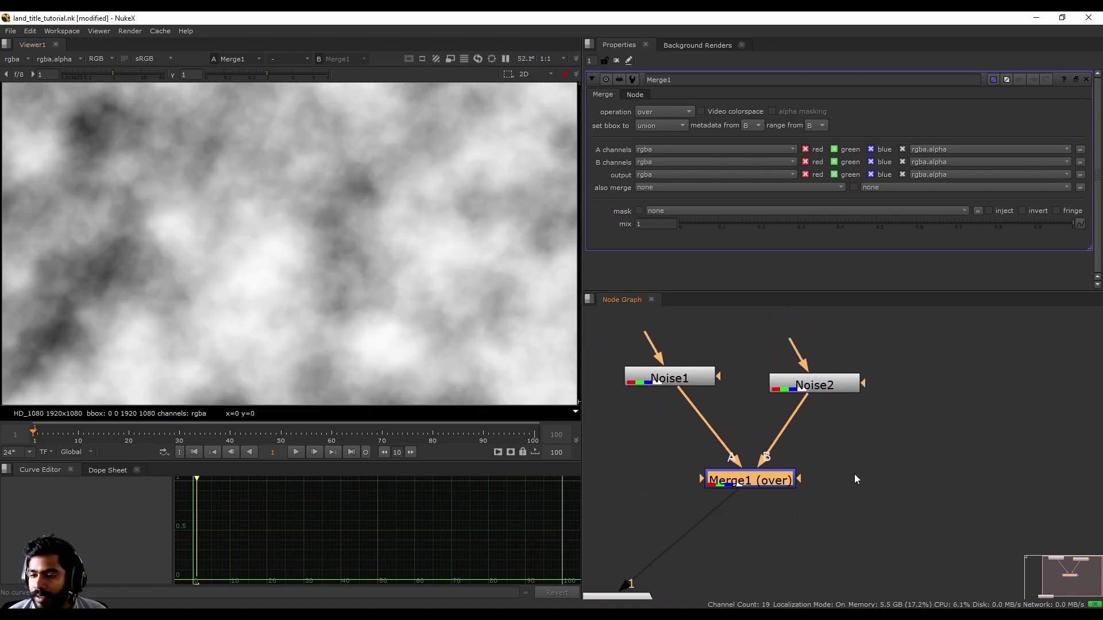
Step: Set Merge1's operation to minus and sample the resulting black frame
{"action": "left_click", "coordinate": [674, 112]}
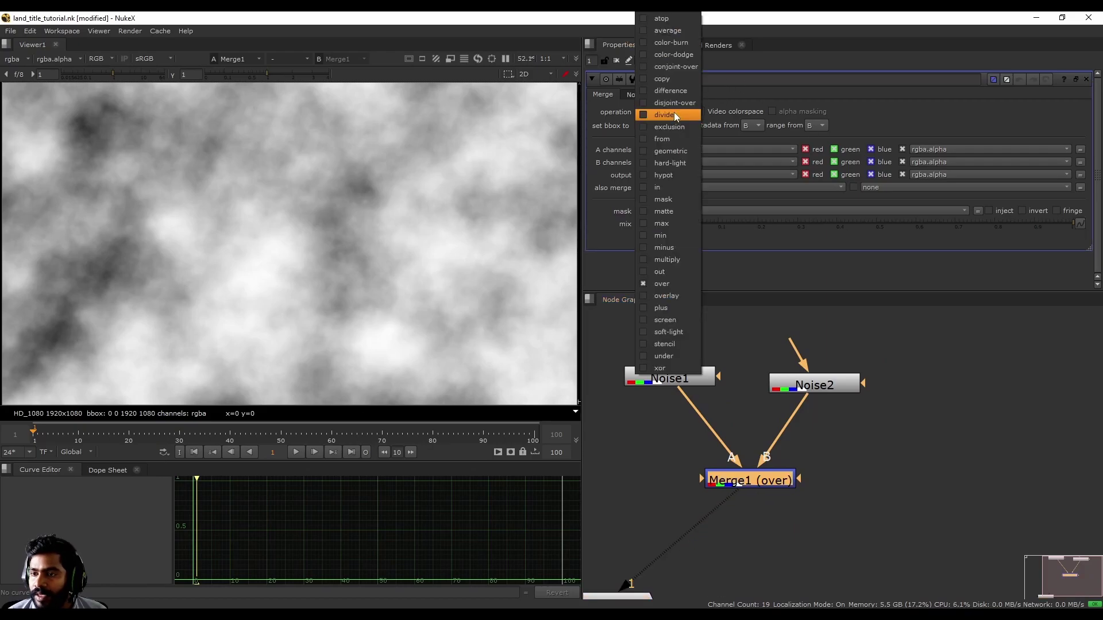
{"action": "left_click", "coordinate": [669, 248]}
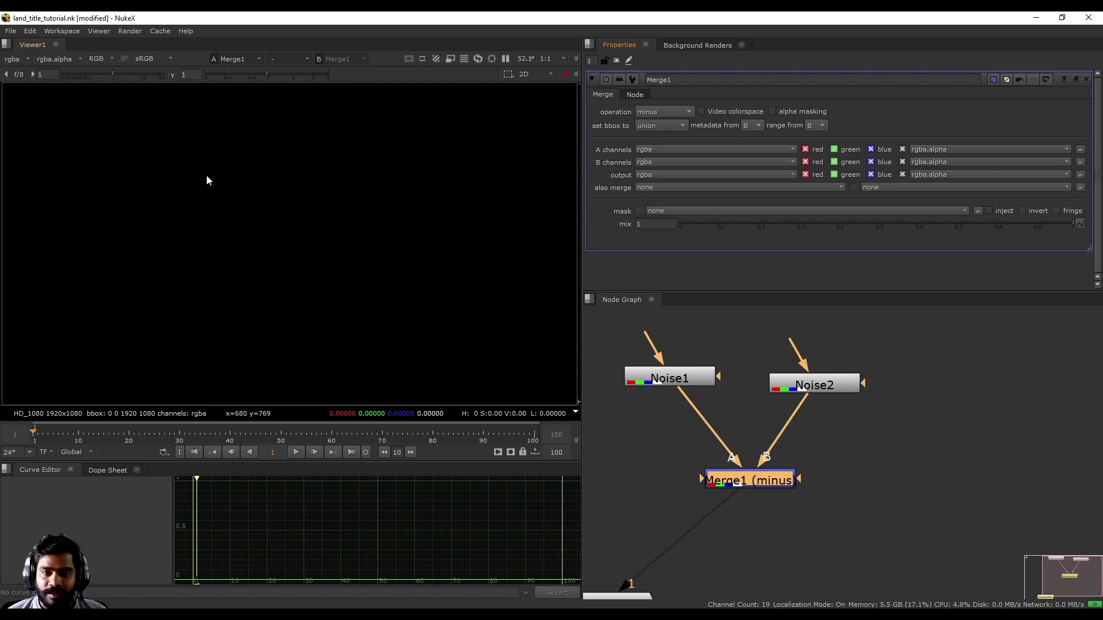
{"action": "left_click_drag", "start_coordinate": [120, 122], "coordinate": [465, 374]}
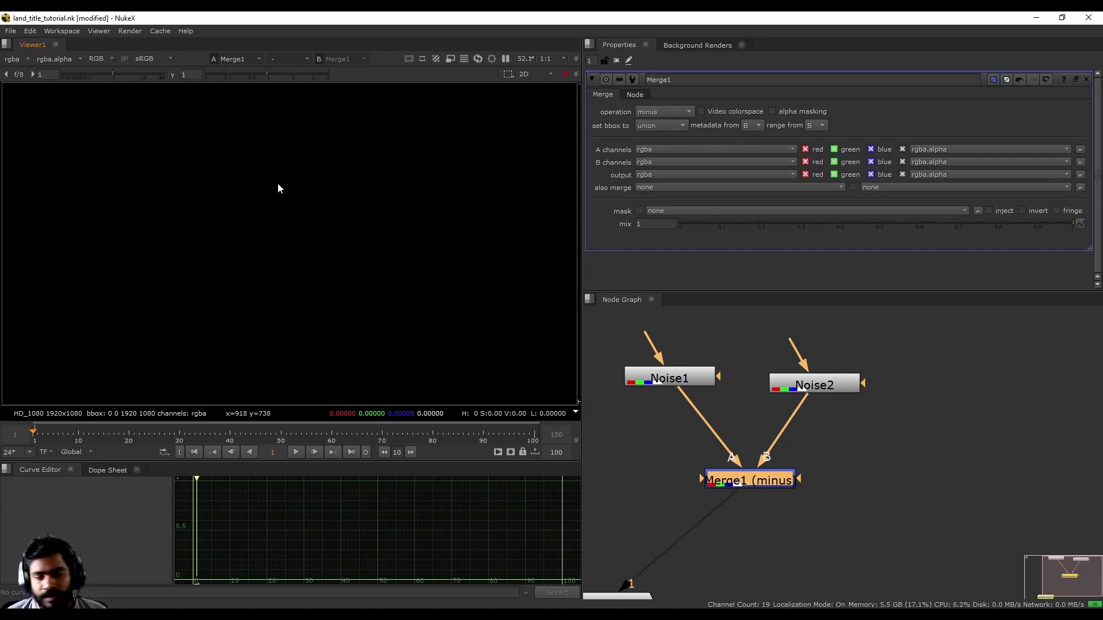
Step: Reselect nodes in the graph and sample a region of the viewed image
{"action": "left_click", "coordinate": [944, 542]}
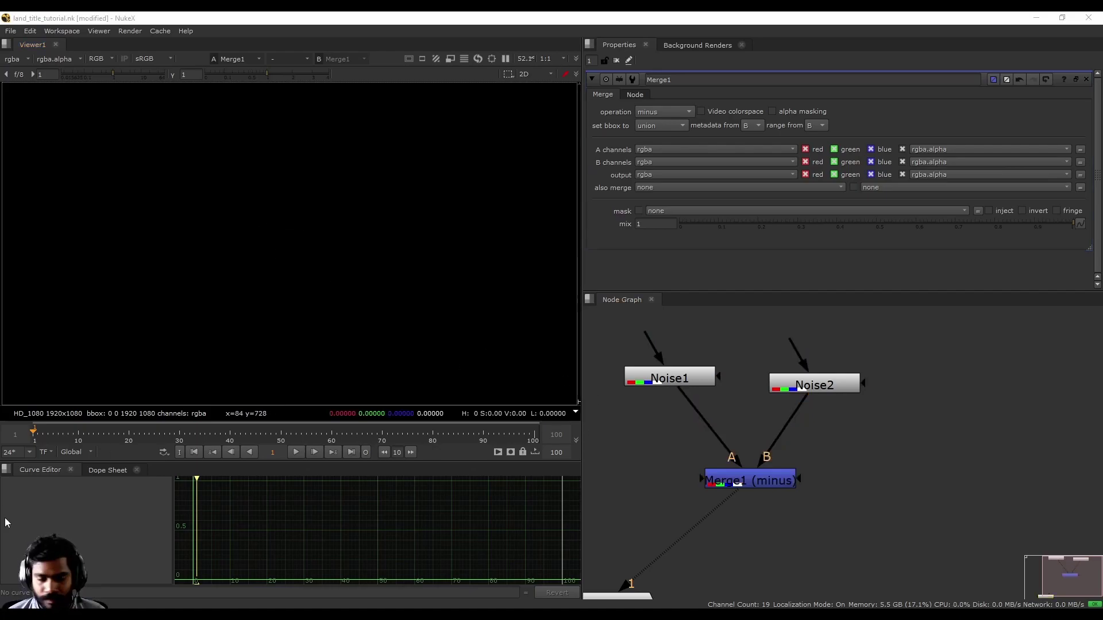
{"action": "left_click", "coordinate": [770, 481]}
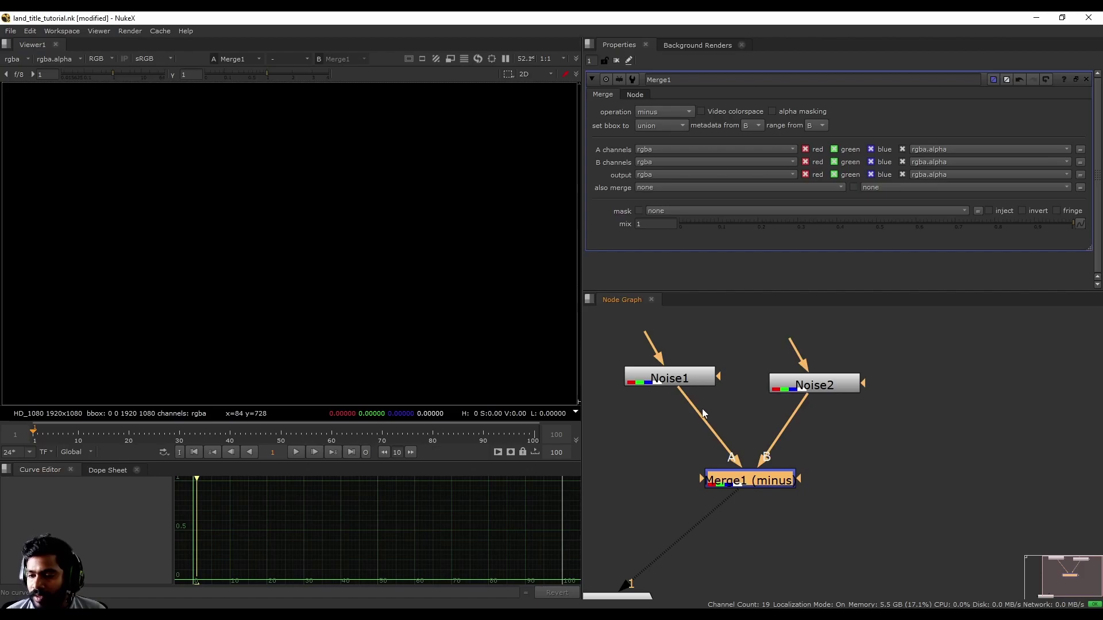
{"action": "left_click", "coordinate": [880, 474]}
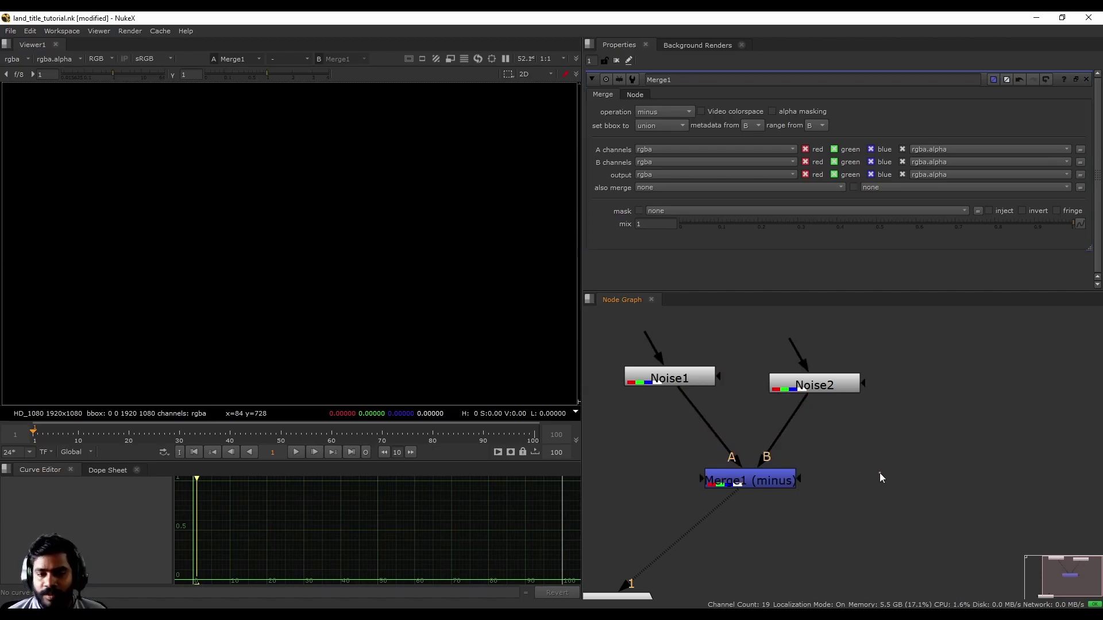
{"action": "left_click", "coordinate": [750, 480]}
{"action": "left_click", "coordinate": [753, 482]}
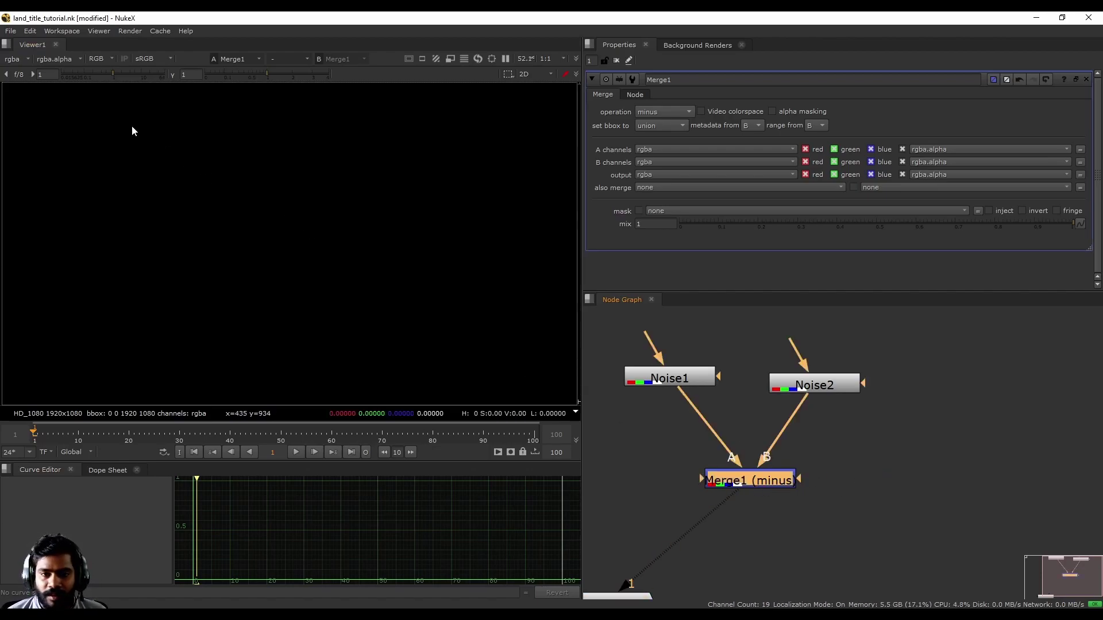
{"action": "left_click_drag", "start_coordinate": [127, 127], "coordinate": [456, 360]}
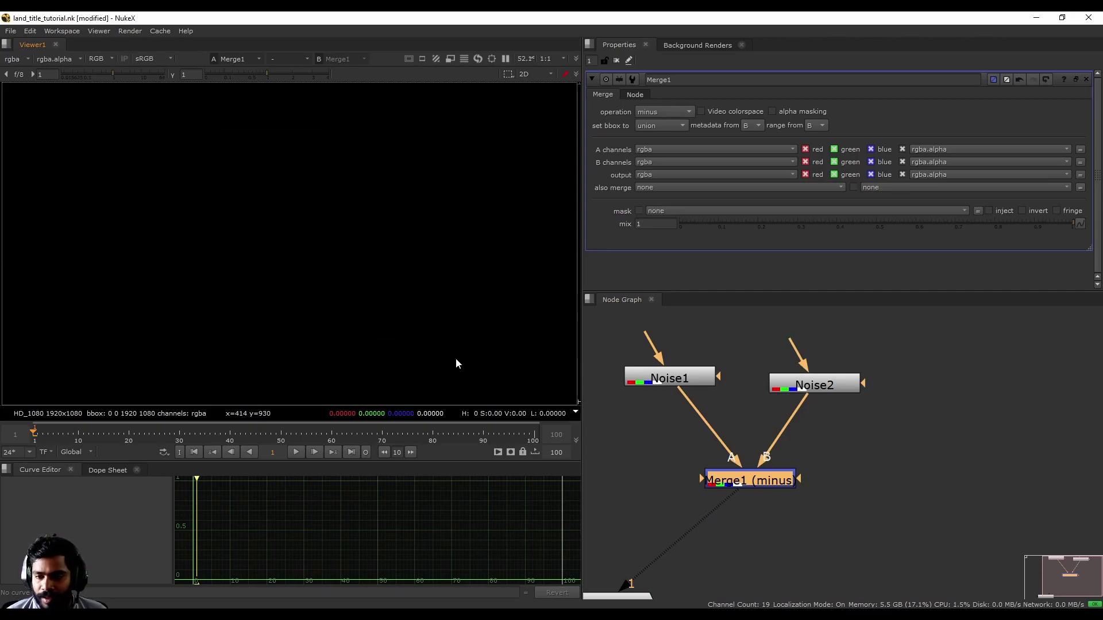
Step: Step the viewer between Noise1 and Noise2 to compare their cloud patterns
{"action": "key", "text": "Up"}
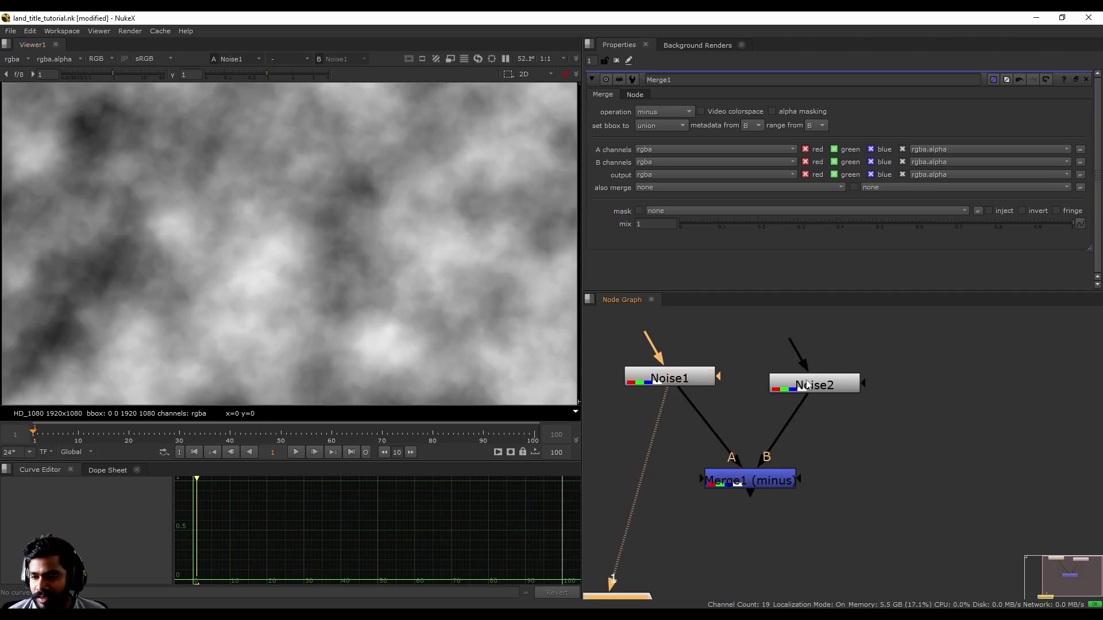
{"action": "key", "text": "Up"}
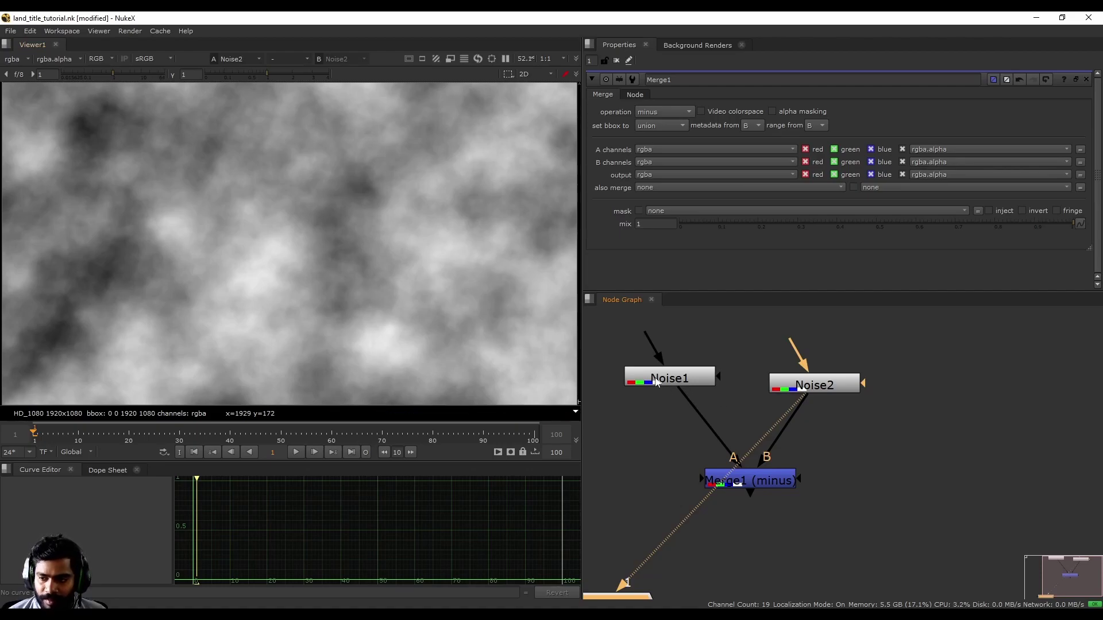
{"action": "key", "text": "Down"}
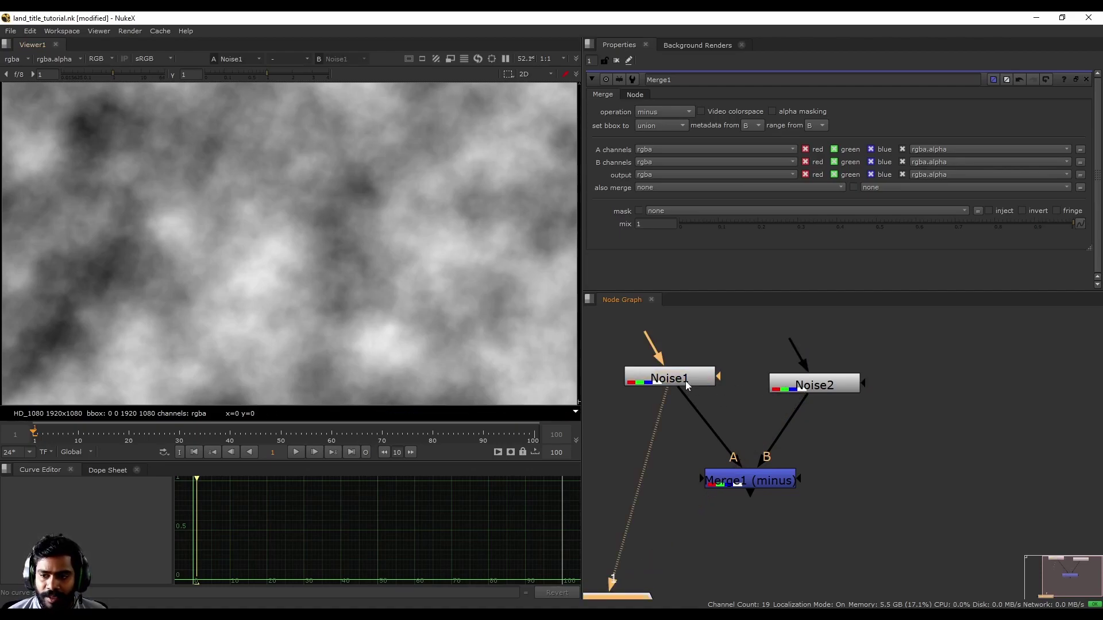
{"action": "scroll", "coordinate": [276, 196], "scroll_direction": "down", "scroll_amount": 3}
{"action": "scroll", "coordinate": [302, 221], "scroll_direction": "up", "scroll_amount": 1}
{"action": "key", "text": "Up"}
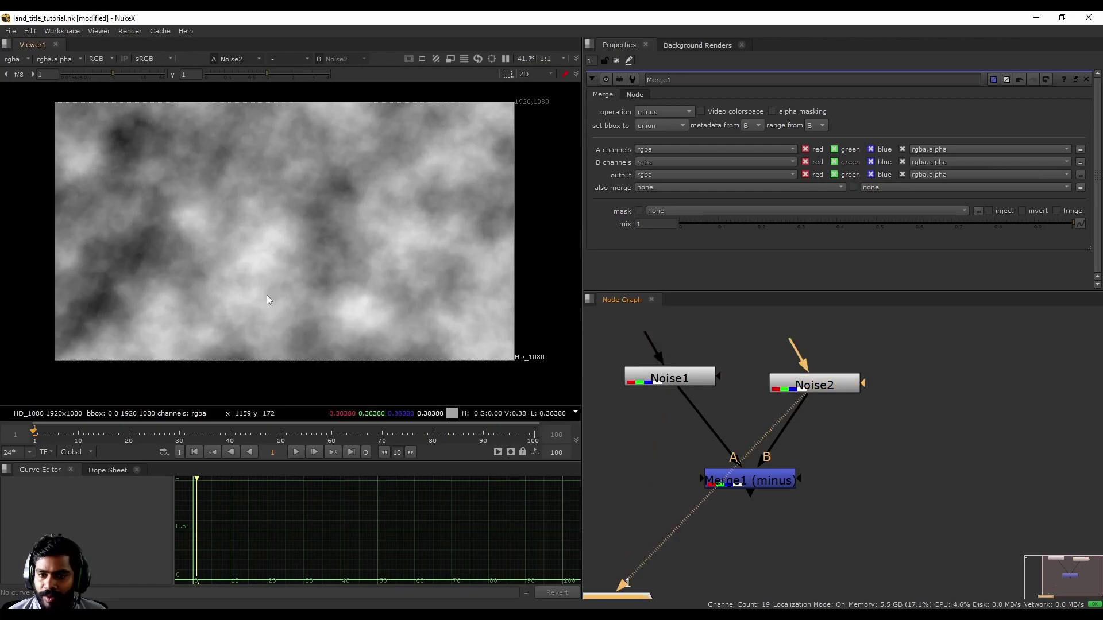
{"action": "left_click_drag", "start_coordinate": [141, 164], "coordinate": [307, 307]}
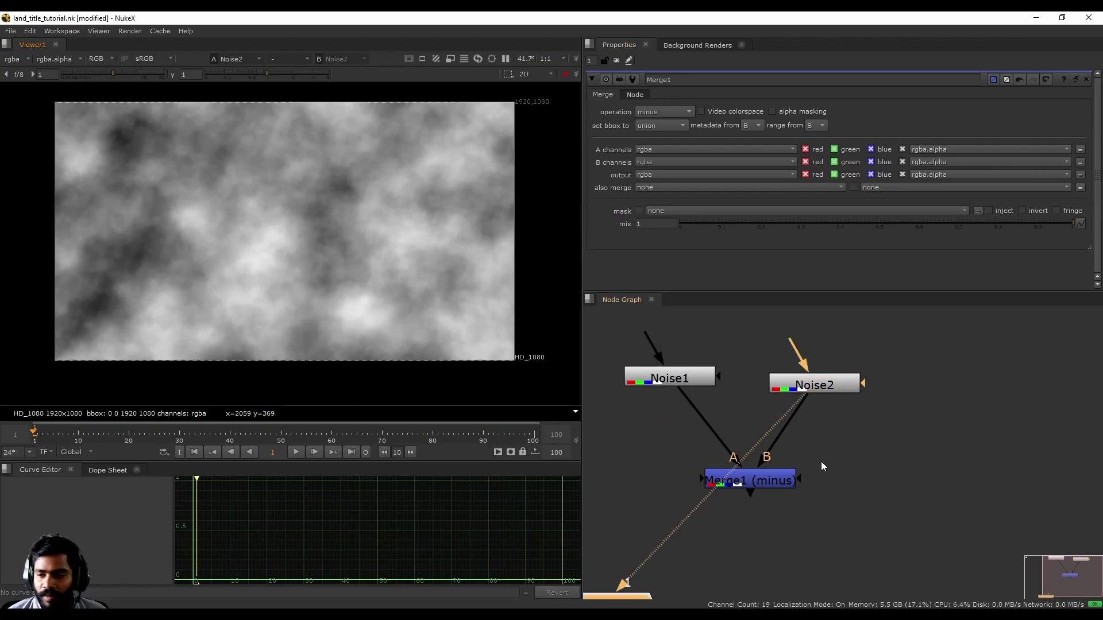
Step: View Merge1's black minus result and fit the frame
{"action": "left_click", "coordinate": [759, 479]}
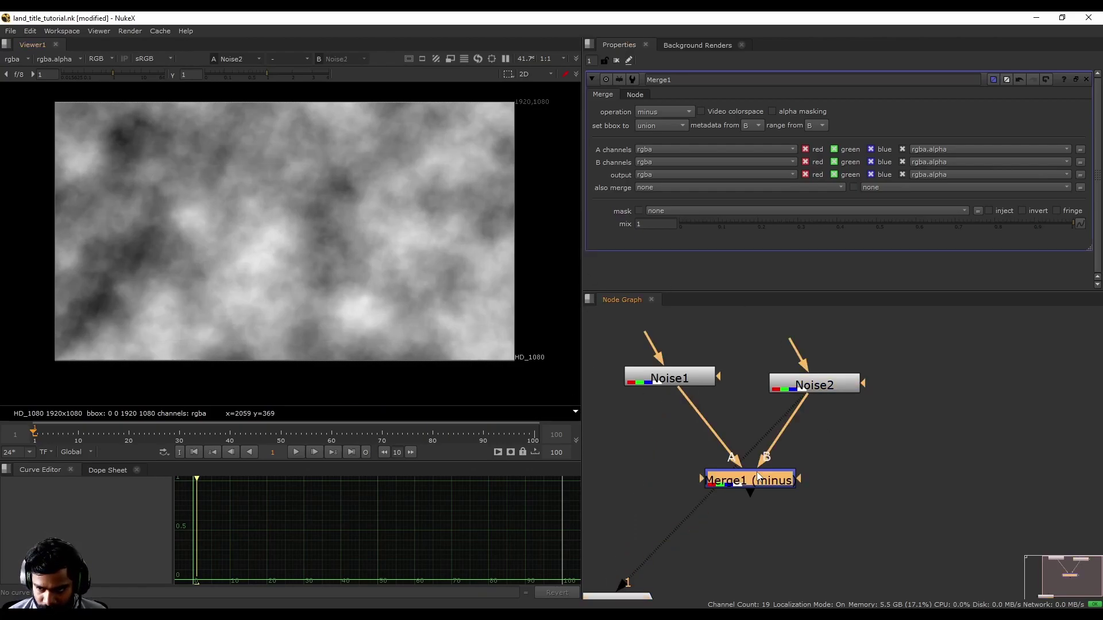
{"action": "key", "text": "1"}
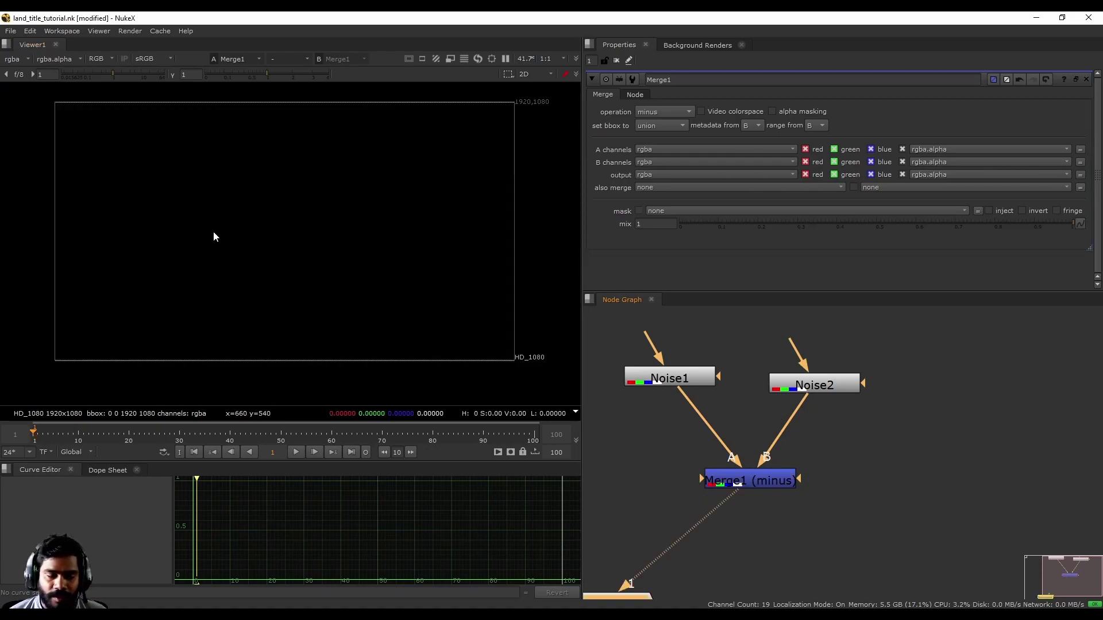
{"action": "key", "text": "f"}
Step: Insert Transform1 after Noise2 and set its translate x to 1
{"action": "left_click", "coordinate": [814, 386]}
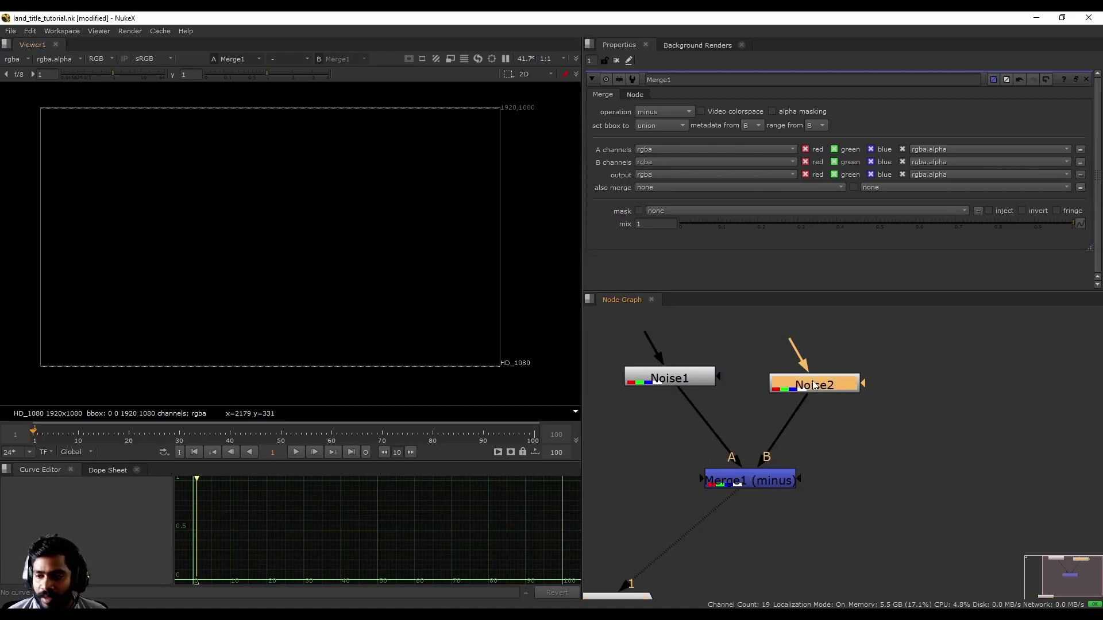
{"action": "key", "text": "t"}
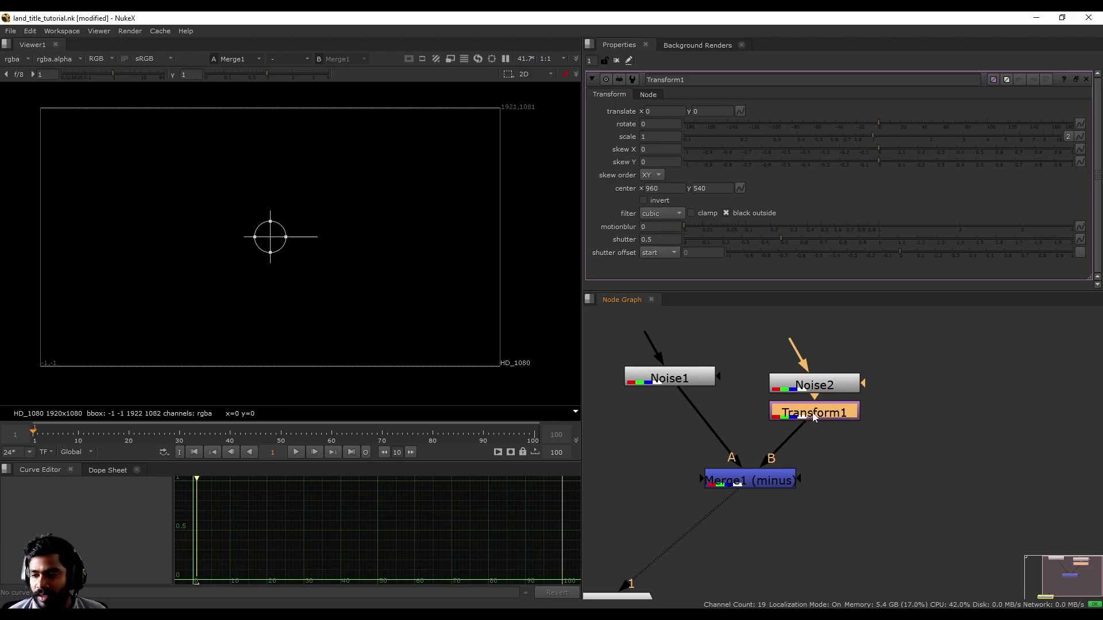
{"action": "left_click", "coordinate": [660, 111]}
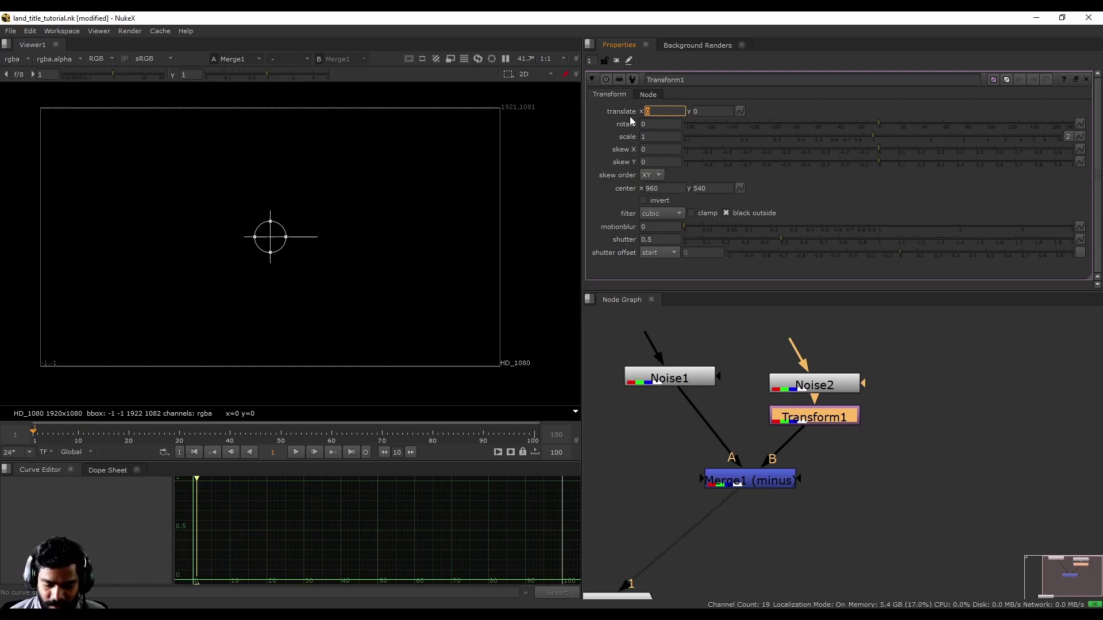
{"action": "type", "text": "1"}
{"action": "key", "text": "Return"}
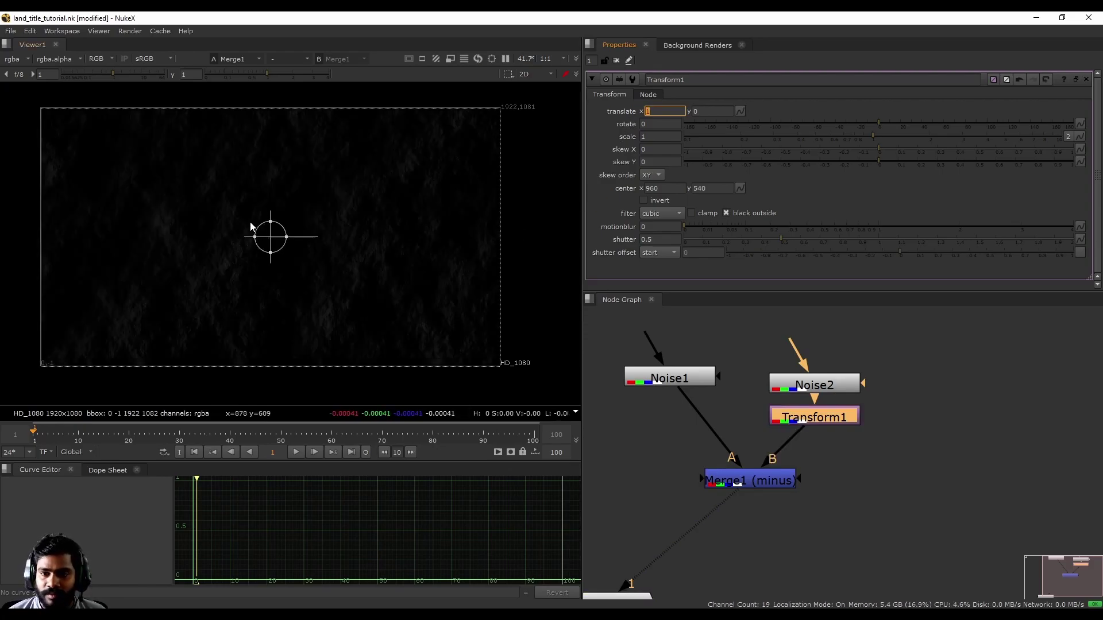
{"action": "scroll", "coordinate": [248, 222], "scroll_direction": "up", "scroll_amount": 3}
{"action": "scroll", "coordinate": [431, 204], "scroll_direction": "up", "scroll_amount": 3}
{"action": "scroll", "coordinate": [337, 215], "scroll_direction": "down", "scroll_amount": 5}
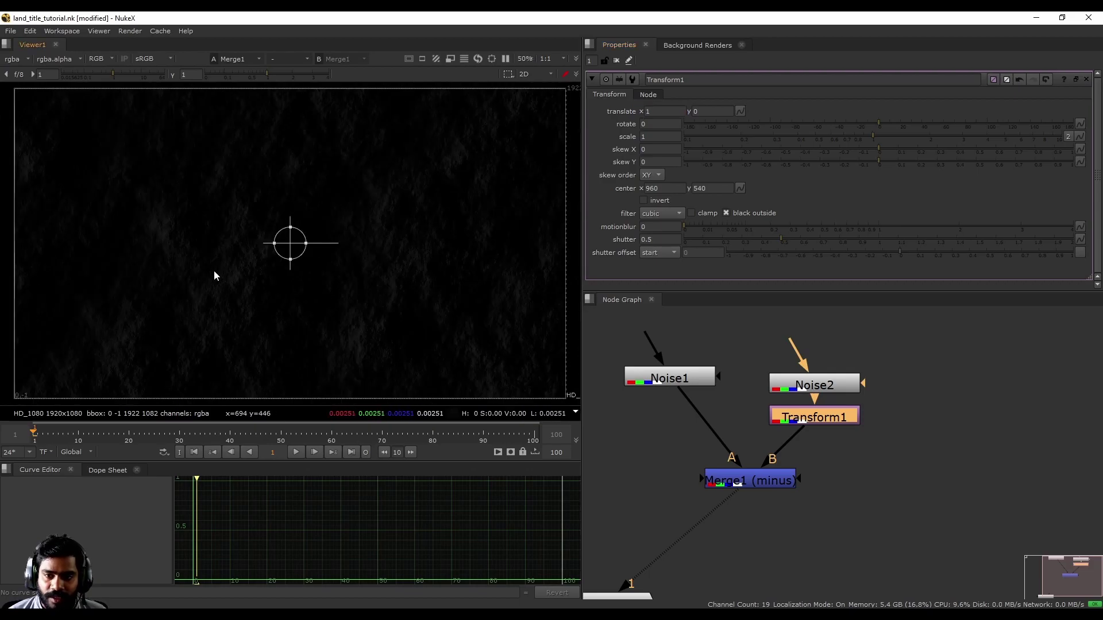
{"action": "scroll", "coordinate": [224, 219], "scroll_direction": "up", "scroll_amount": 3}
{"action": "scroll", "coordinate": [274, 264], "scroll_direction": "up", "scroll_amount": 2}
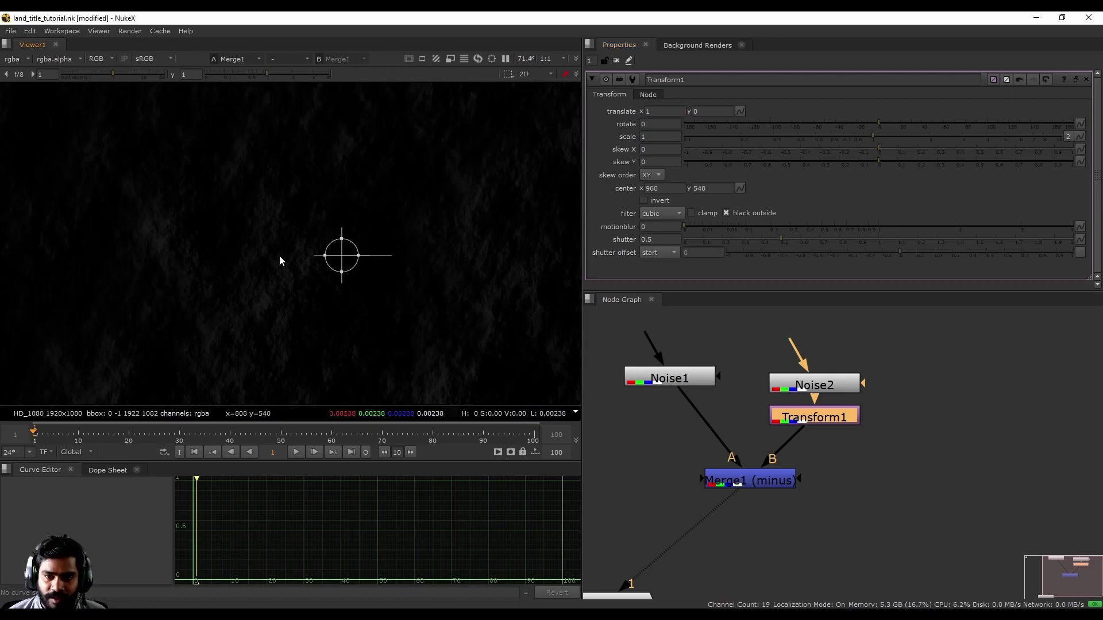
Step: Confirm Transform1's translate y at 0 and check the faint minus result
{"action": "key", "text": "f"}
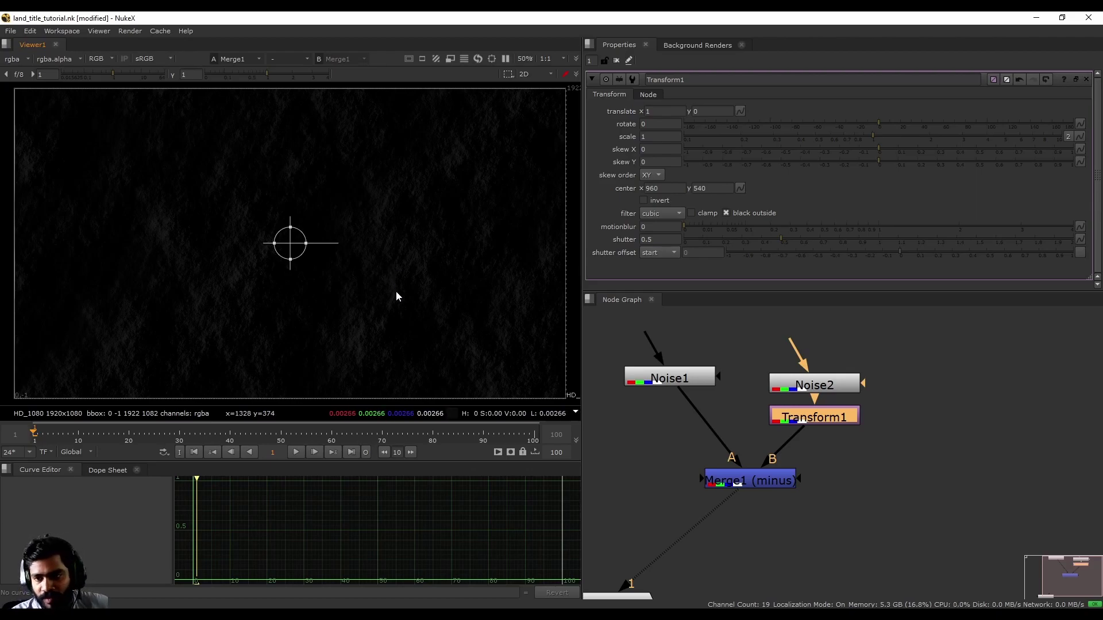
{"action": "mouse_move", "coordinate": [289, 242]}
{"action": "left_mouse_down"}
{"action": "mouse_move", "coordinate": [309, 252]}
{"action": "mouse_move", "coordinate": [262, 253]}
{"action": "mouse_move", "coordinate": [283, 246]}
{"action": "left_mouse_up"}
{"action": "double_click", "coordinate": [717, 113]}
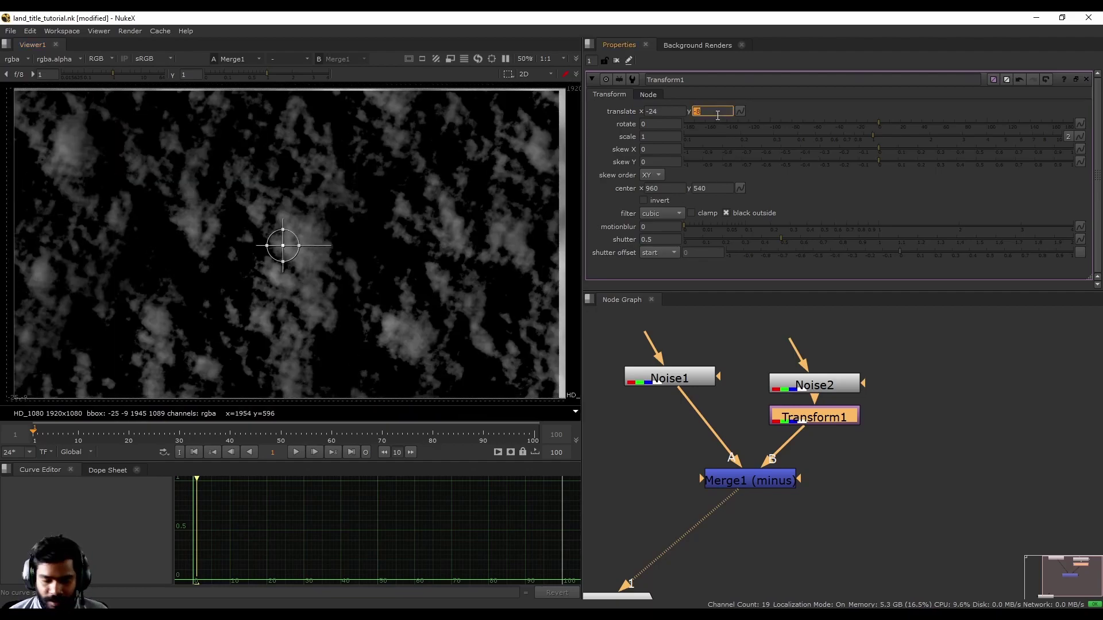
{"action": "type", "text": "0"}
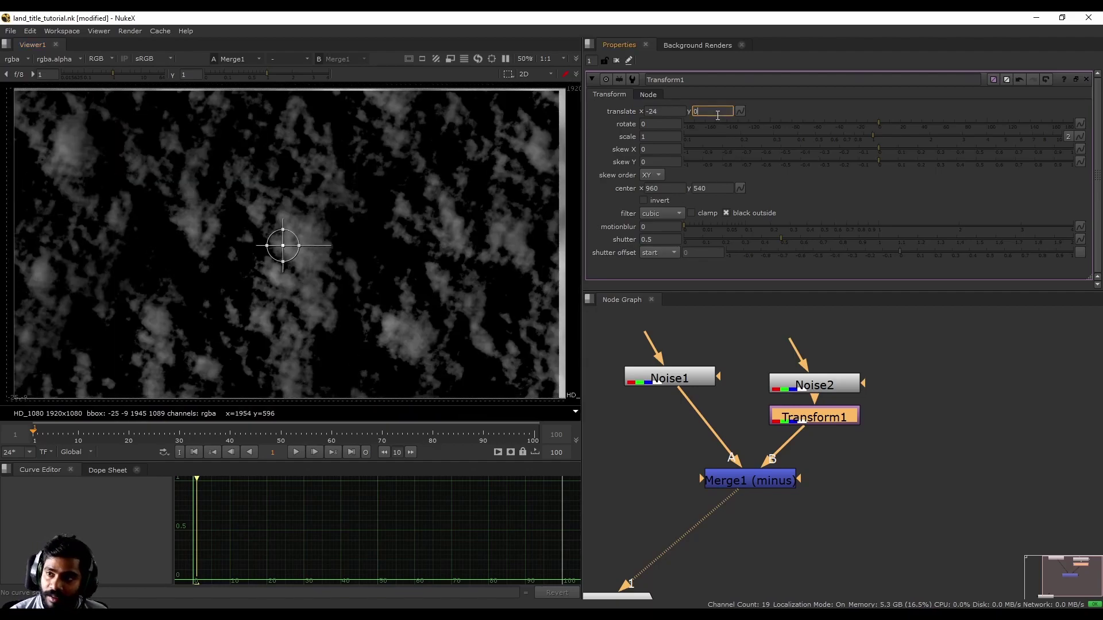
{"action": "key", "text": "Return"}
{"action": "double_click", "coordinate": [672, 110]}
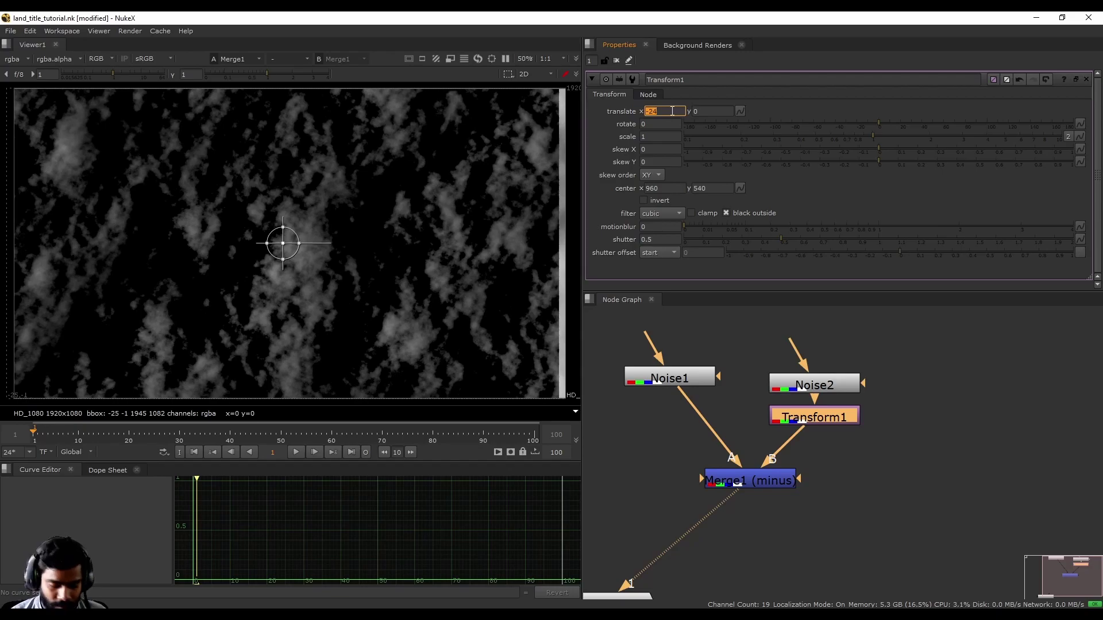
{"action": "type", "text": "0"}
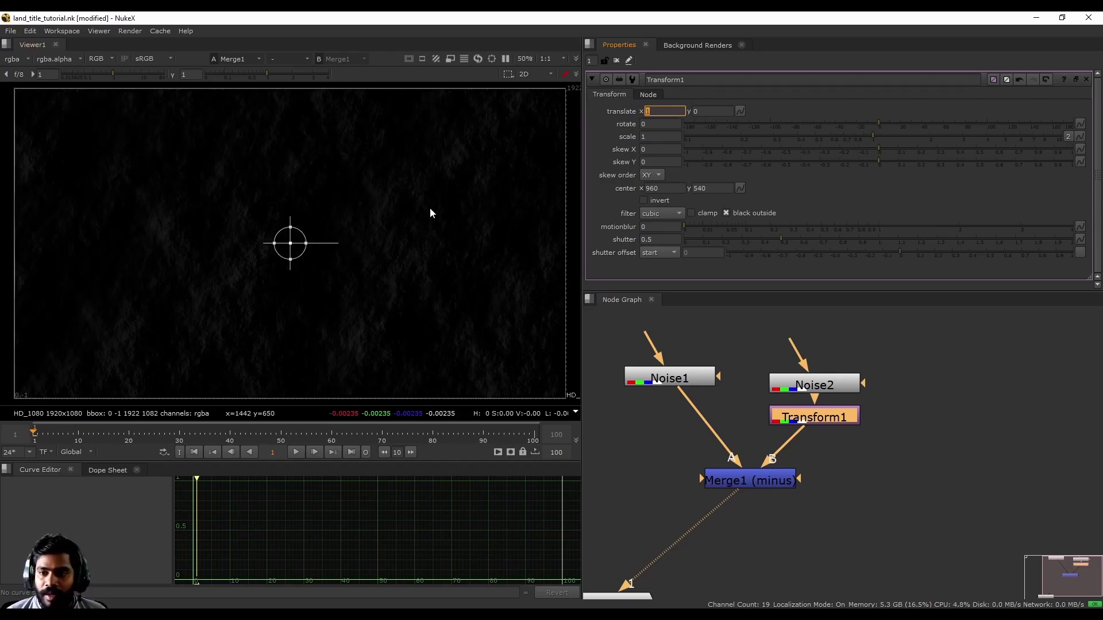
{"action": "left_click", "coordinate": [664, 111]}
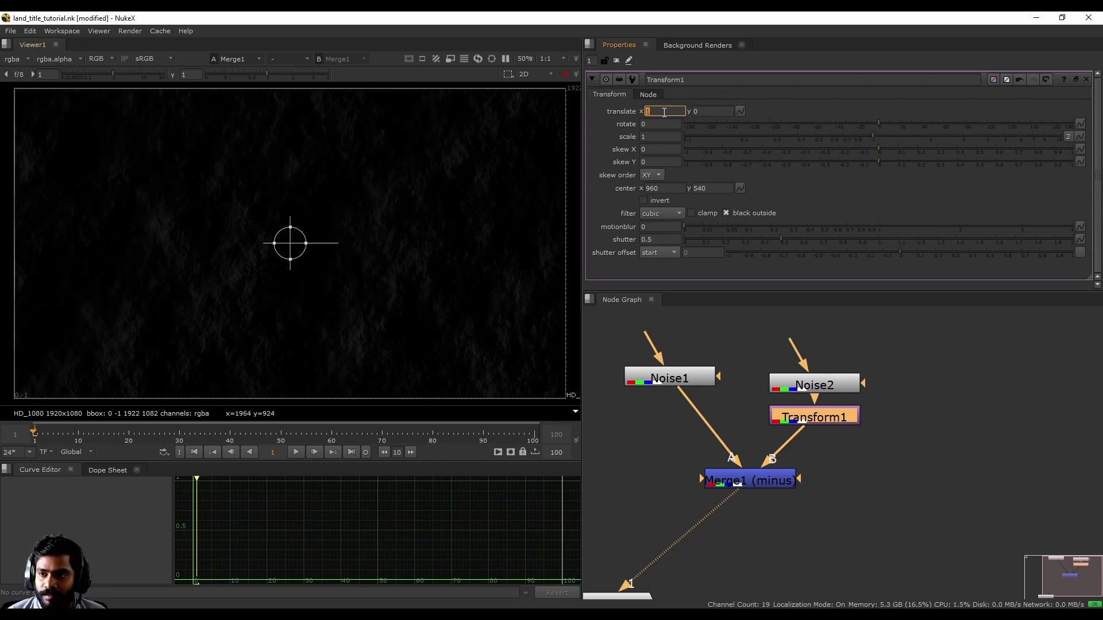
{"action": "left_click", "coordinate": [763, 449]}
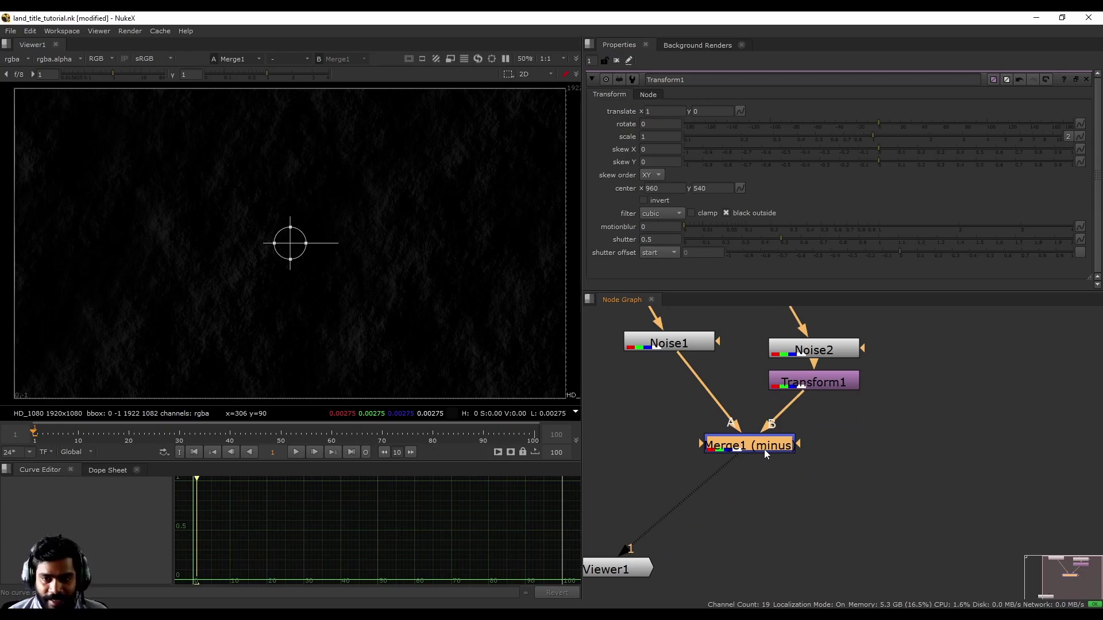
Step: Add Grade1 after Merge1 and drag its gain and multiply sliders upward
{"action": "key", "text": "g"}
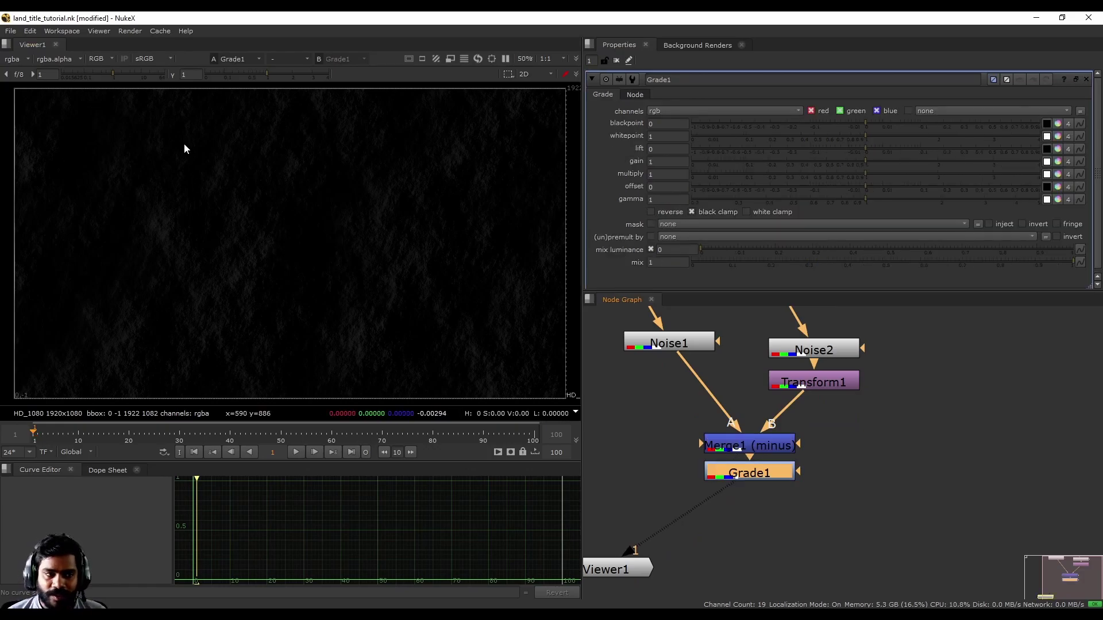
{"action": "left_click_drag", "start_coordinate": [167, 131], "coordinate": [509, 389]}
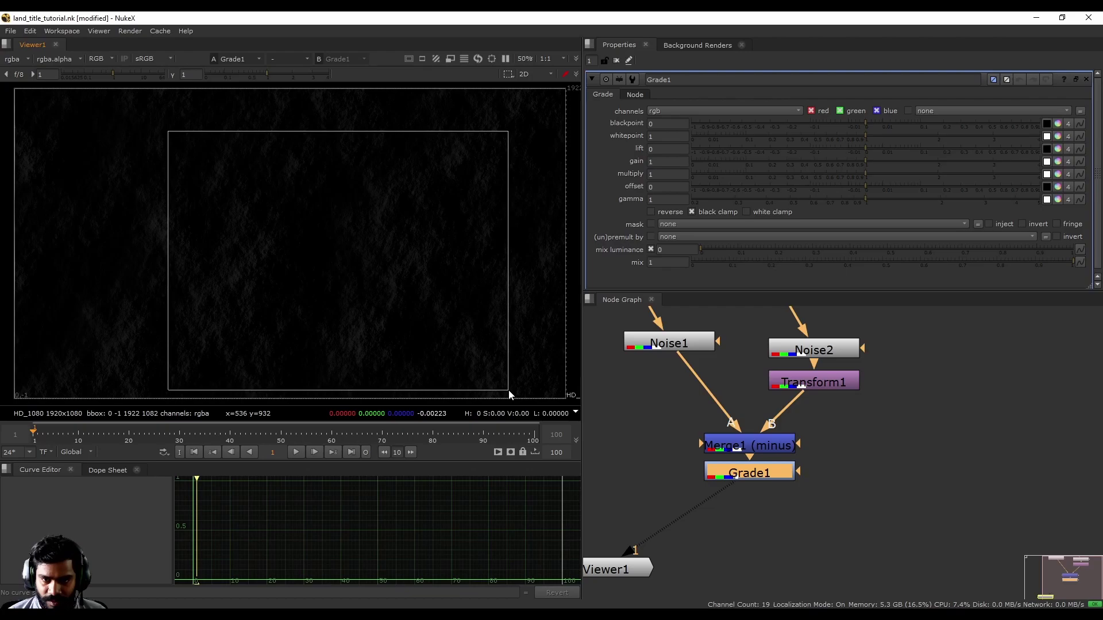
{"action": "left_click_drag", "start_coordinate": [168, 205], "coordinate": [102, 124]}
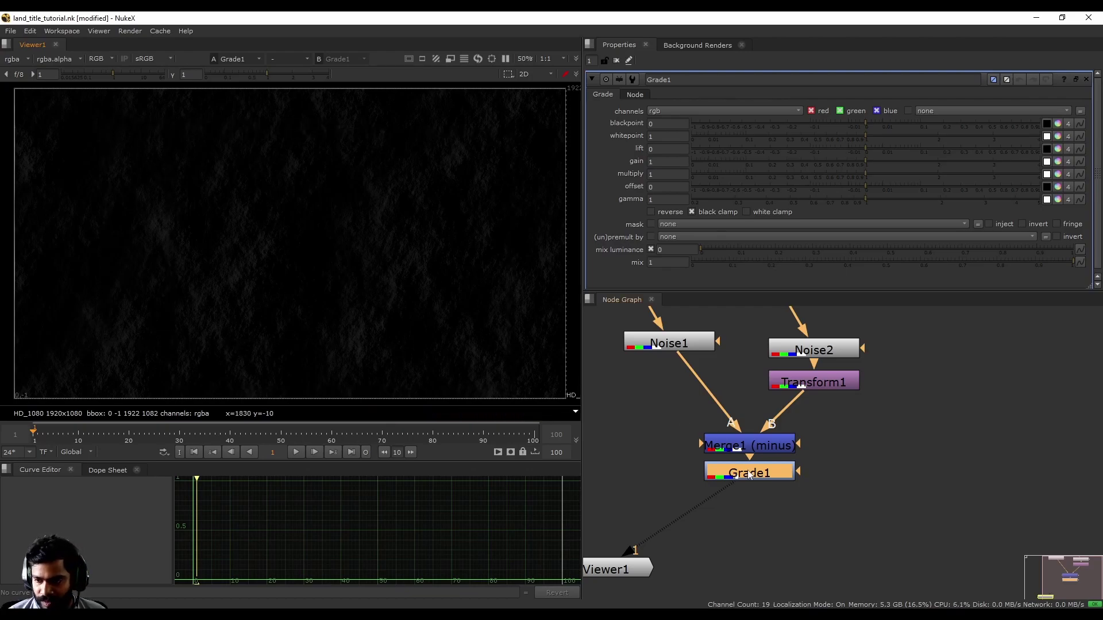
{"action": "left_click", "coordinate": [900, 163]}
{"action": "left_click_drag", "start_coordinate": [901, 162], "coordinate": [1039, 163]}
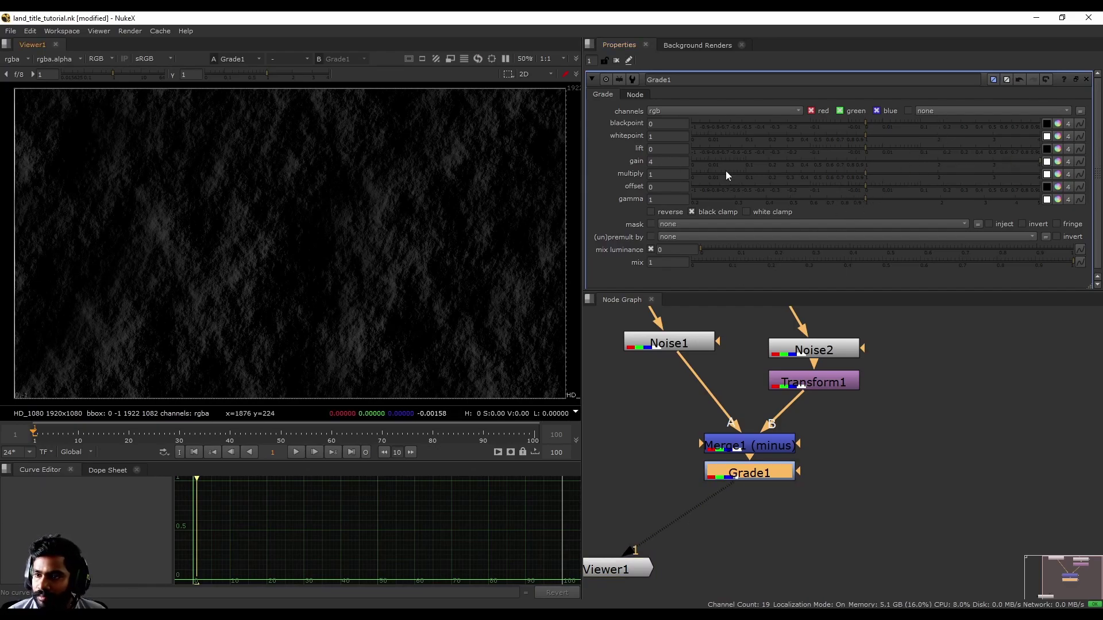
{"action": "left_click_drag", "start_coordinate": [888, 174], "coordinate": [1082, 164]}
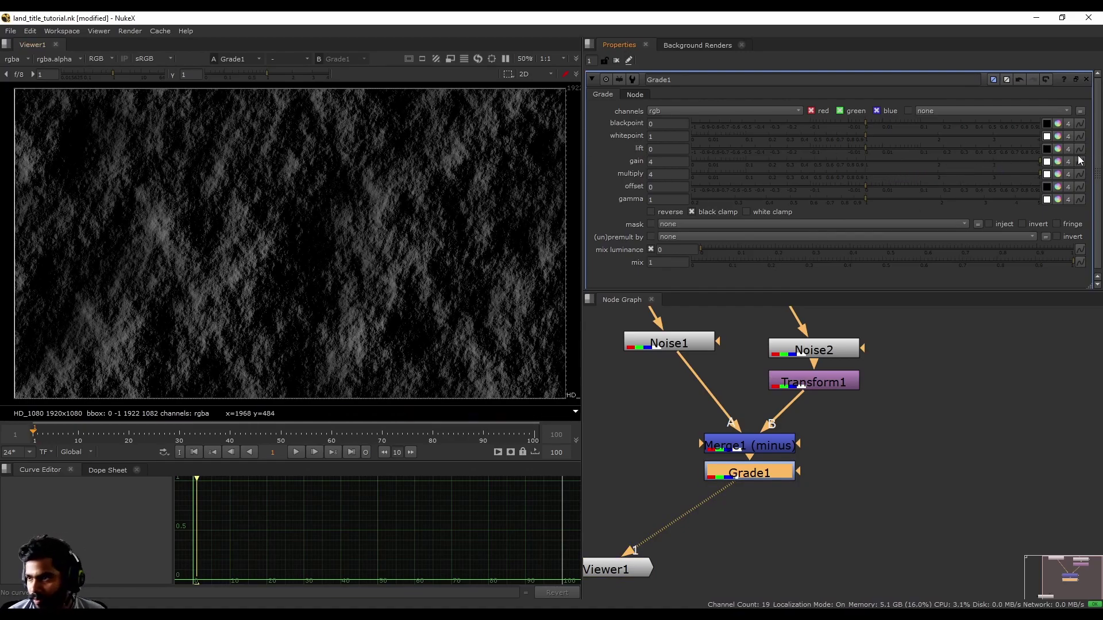
Step: Enter Grade1's multiply value of 10 and a new gain value
{"action": "left_click", "coordinate": [681, 174]}
{"action": "type", "text": "10"}
{"action": "key", "text": "Return"}
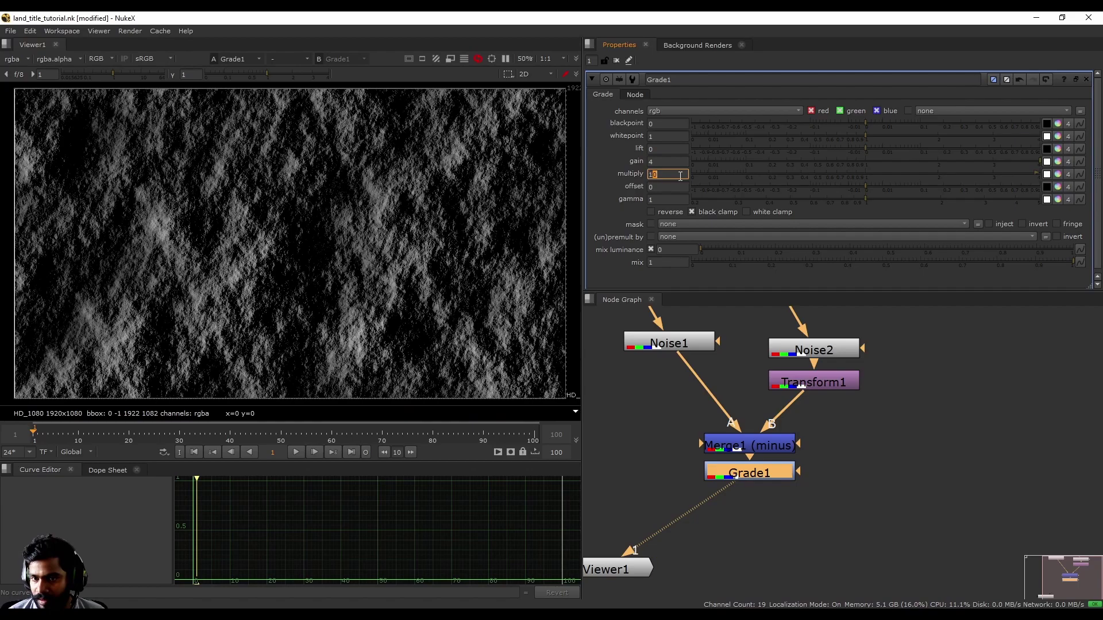
{"action": "left_click", "coordinate": [668, 161]}
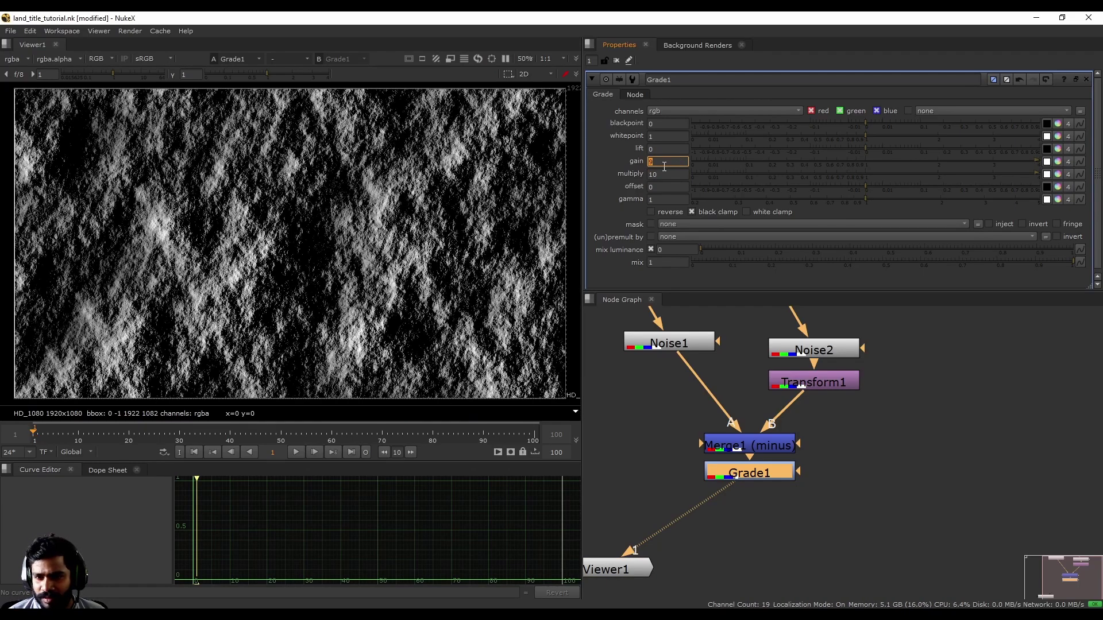
{"action": "type", "text": "1"}
{"action": "key", "text": "Return"}
{"action": "type", "text": "3"}
{"action": "key", "text": "Return"}
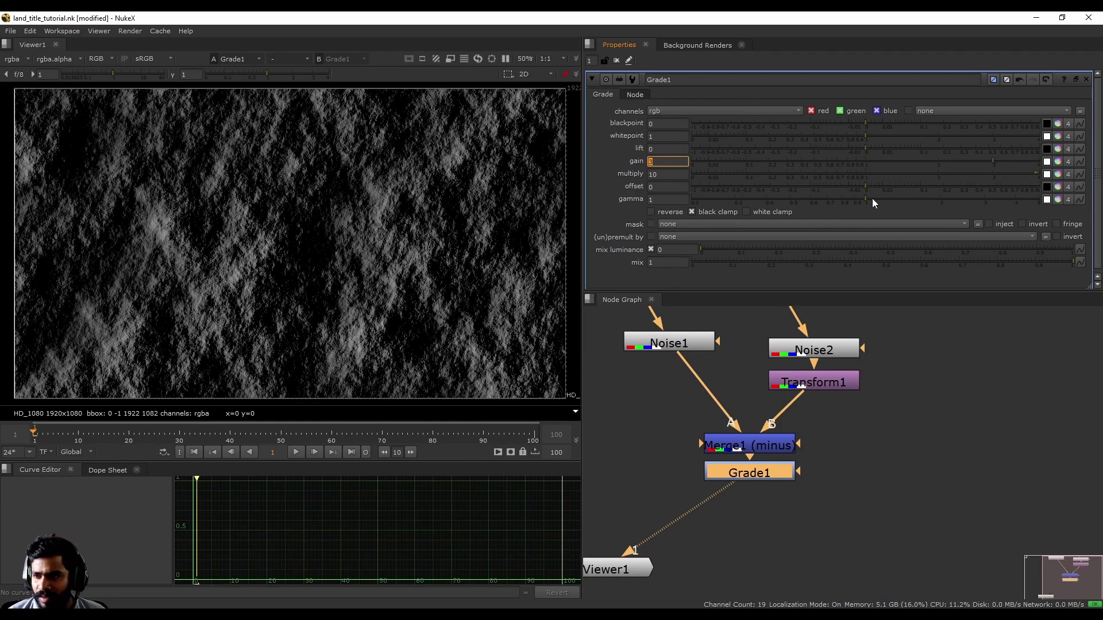
Step: Set Grade1's gamma to about 0.7 and gain to 5
{"action": "mouse_move", "coordinate": [864, 197]}
{"action": "left_mouse_down"}
{"action": "mouse_move", "coordinate": [918, 197]}
{"action": "mouse_move", "coordinate": [820, 199]}
{"action": "left_mouse_up"}
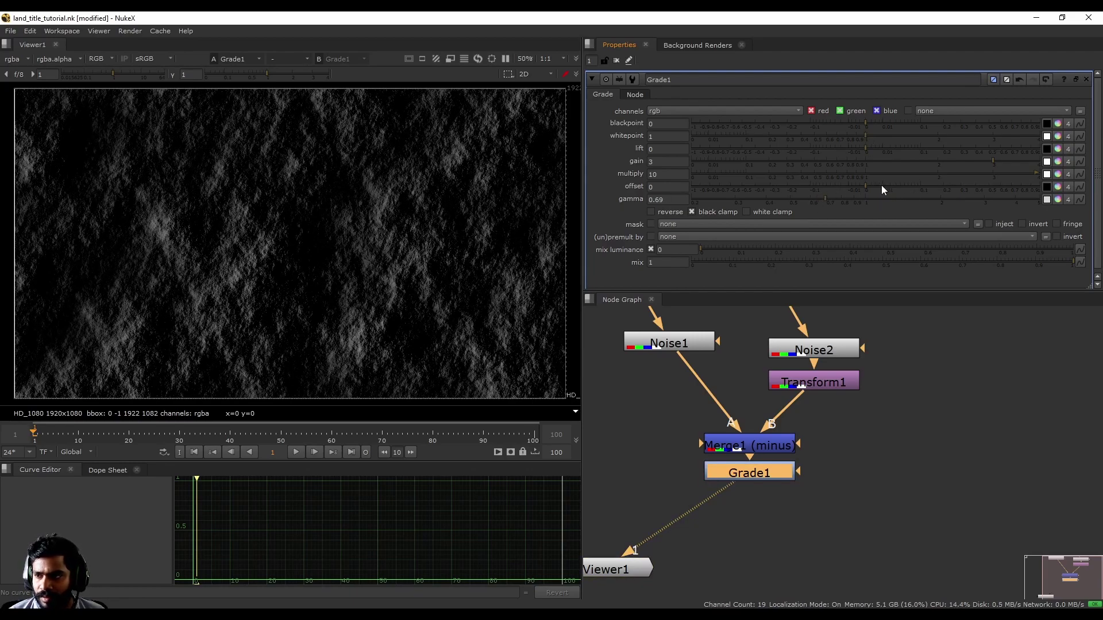
{"action": "left_click_drag", "start_coordinate": [941, 161], "coordinate": [1040, 161]}
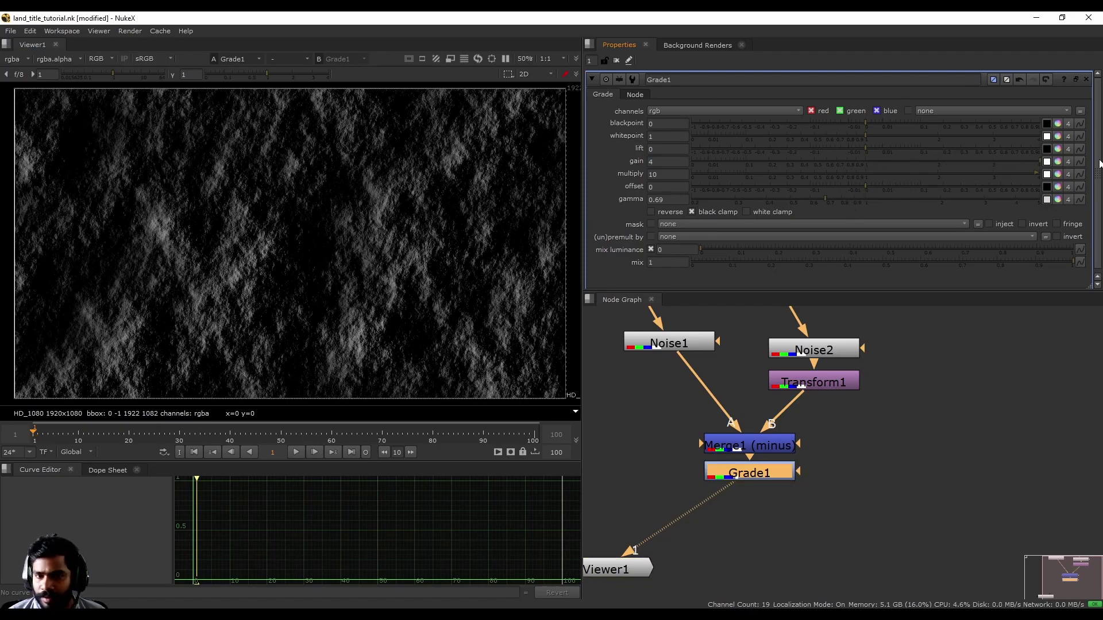
{"action": "mouse_move", "coordinate": [810, 200]}
{"action": "left_mouse_down"}
{"action": "mouse_move", "coordinate": [799, 200]}
{"action": "mouse_move", "coordinate": [827, 201]}
{"action": "left_mouse_up"}
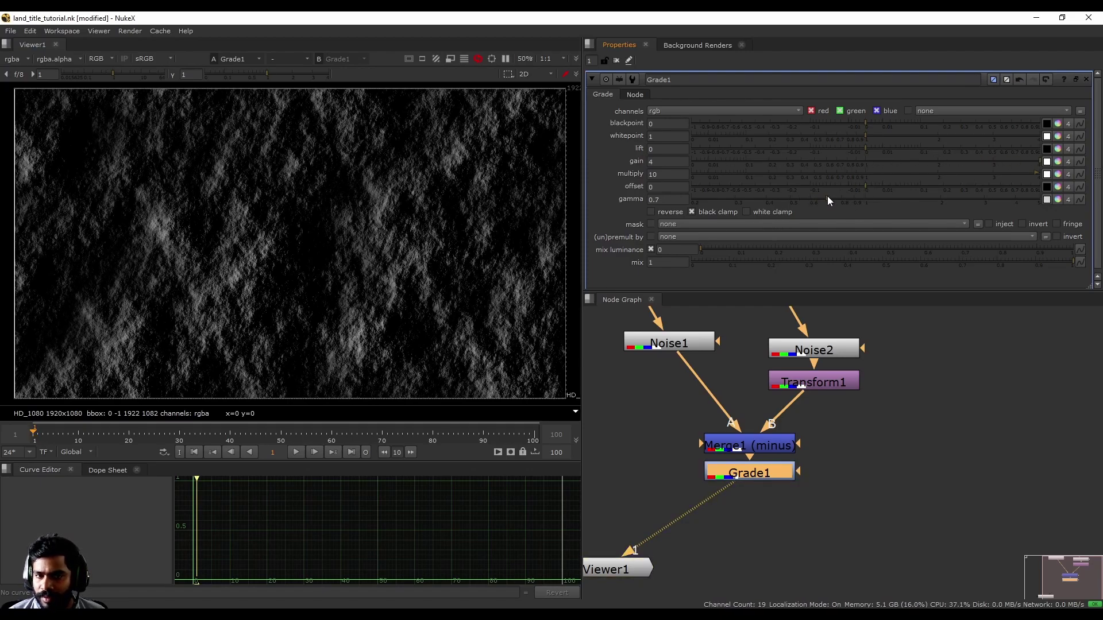
{"action": "double_click", "coordinate": [664, 161]}
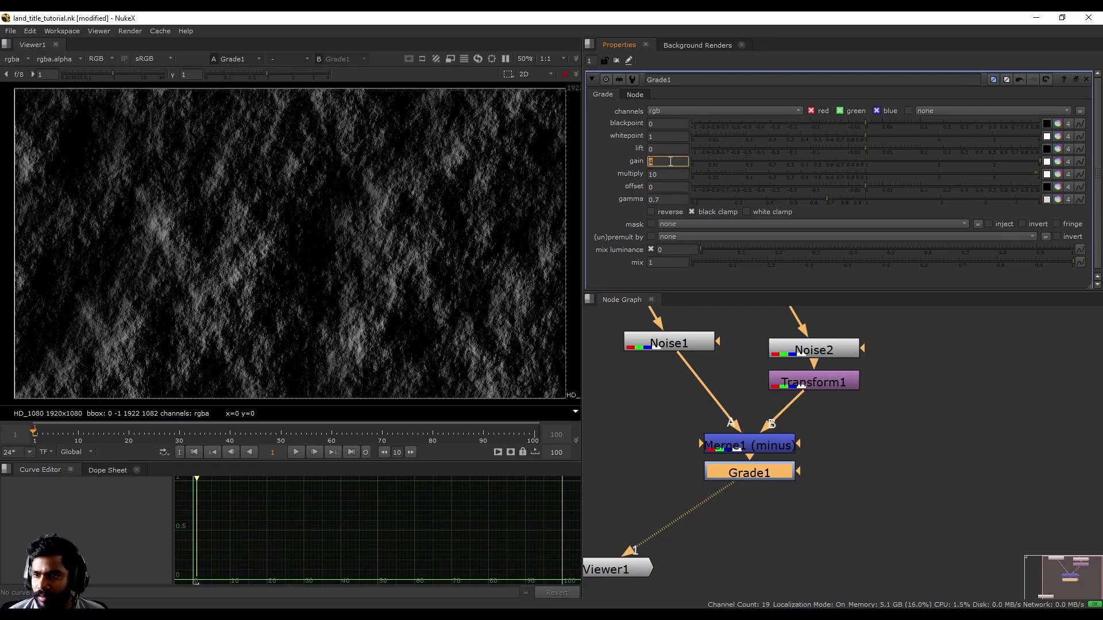
{"action": "type", "text": "5"}
{"action": "key", "text": "Return"}
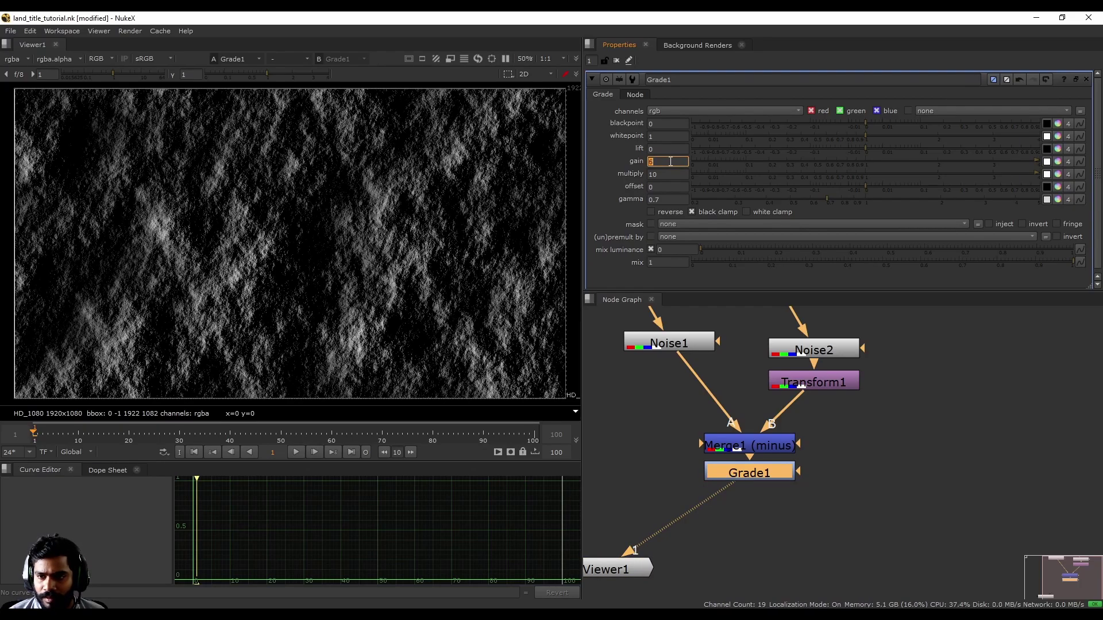
{"action": "scroll", "coordinate": [181, 236], "scroll_direction": "up", "scroll_amount": 5}
{"action": "key", "text": "f"}
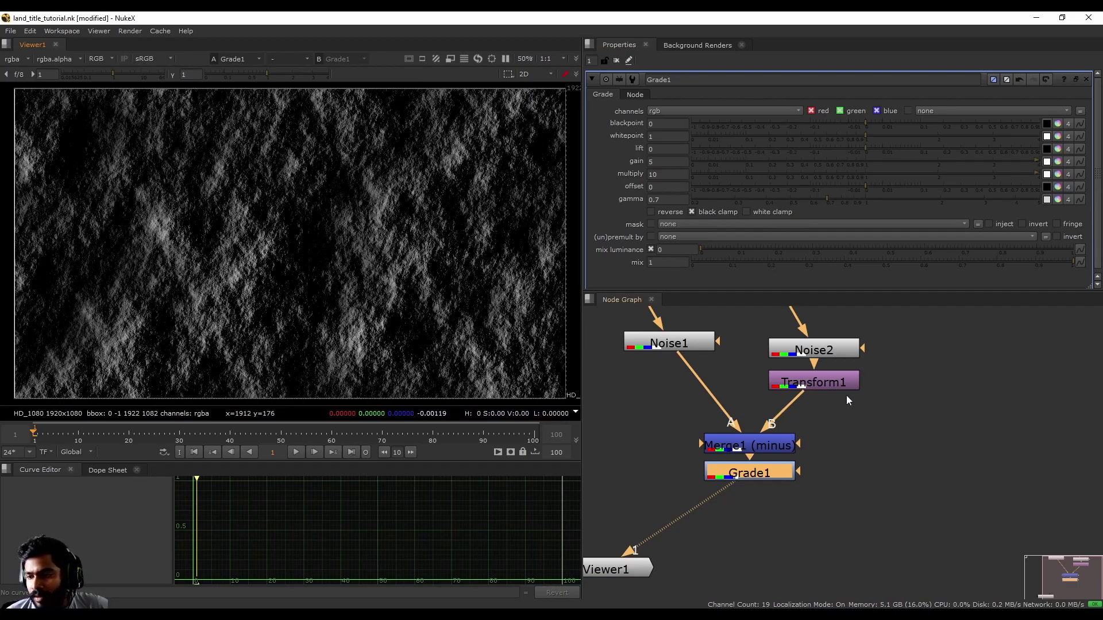
{"action": "left_click_drag", "start_coordinate": [846, 396], "coordinate": [823, 462]}
{"action": "left_click", "coordinate": [786, 449]}
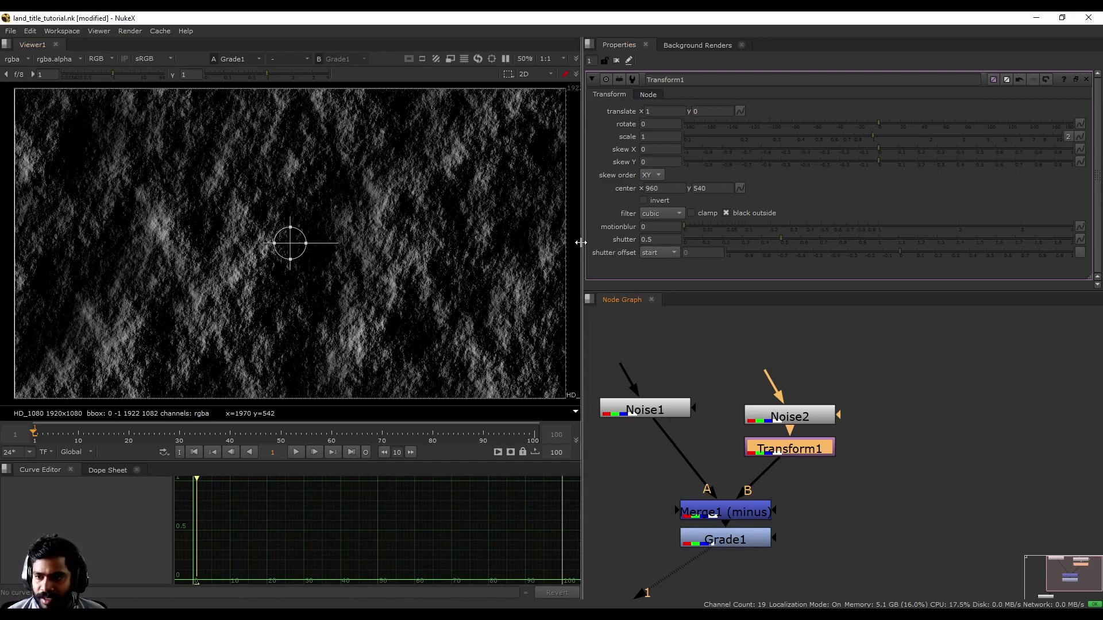
Step: Widen the viewer and set Transform1's translate y to 1
{"action": "left_click_drag", "start_coordinate": [581, 242], "coordinate": [632, 243]}
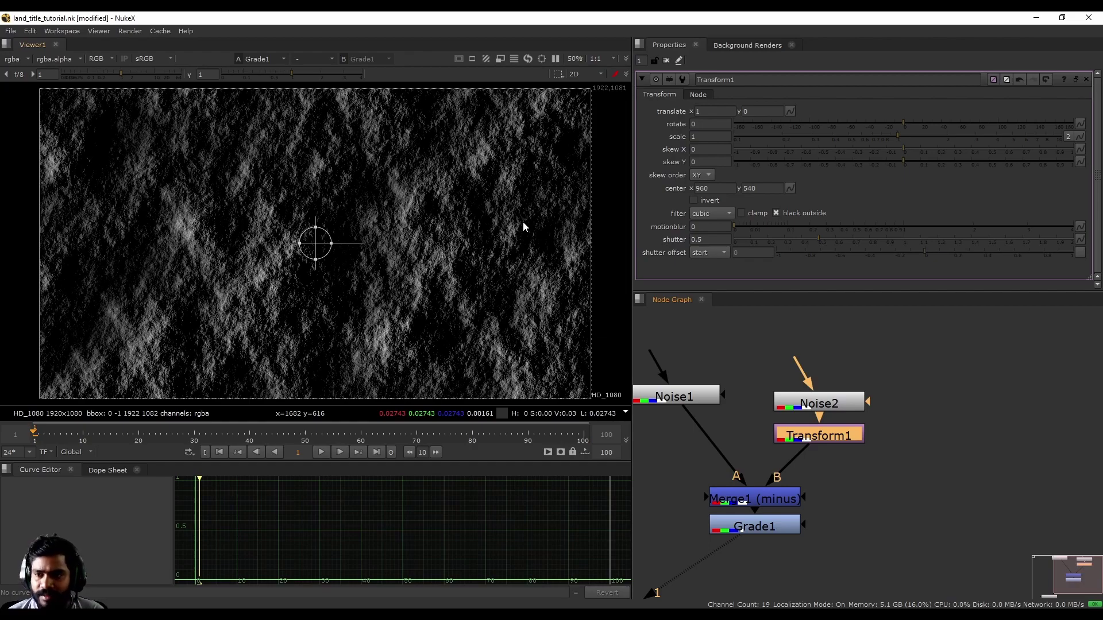
{"action": "left_click", "coordinate": [747, 111]}
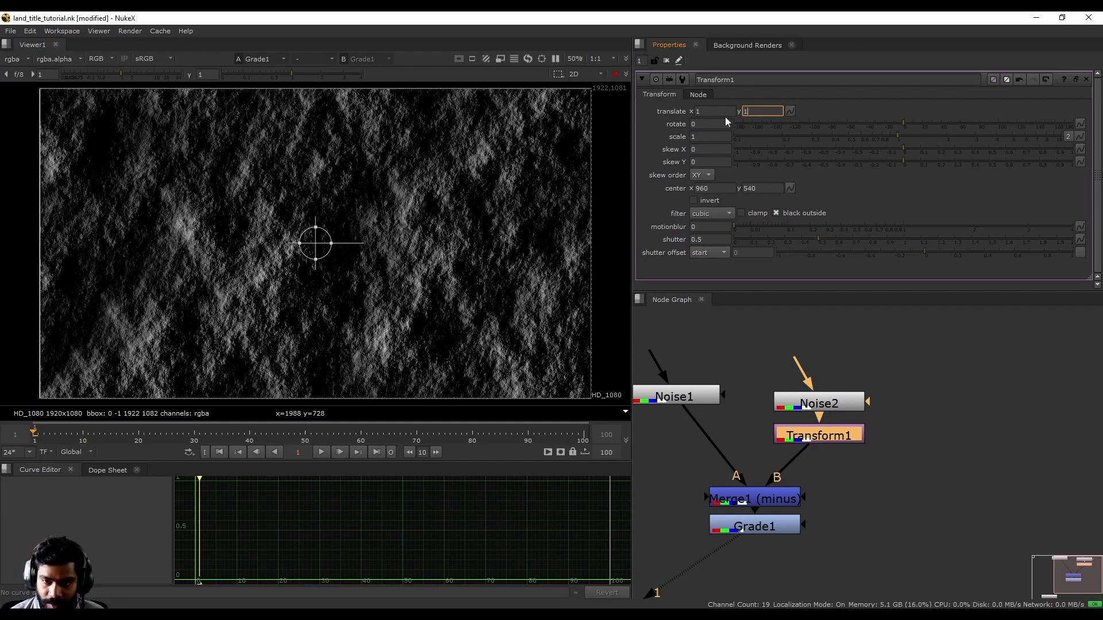
{"action": "type", "text": "1"}
{"action": "scroll", "coordinate": [392, 191], "scroll_direction": "up", "scroll_amount": 2}
{"action": "scroll", "coordinate": [392, 190], "scroll_direction": "down", "scroll_amount": 2}
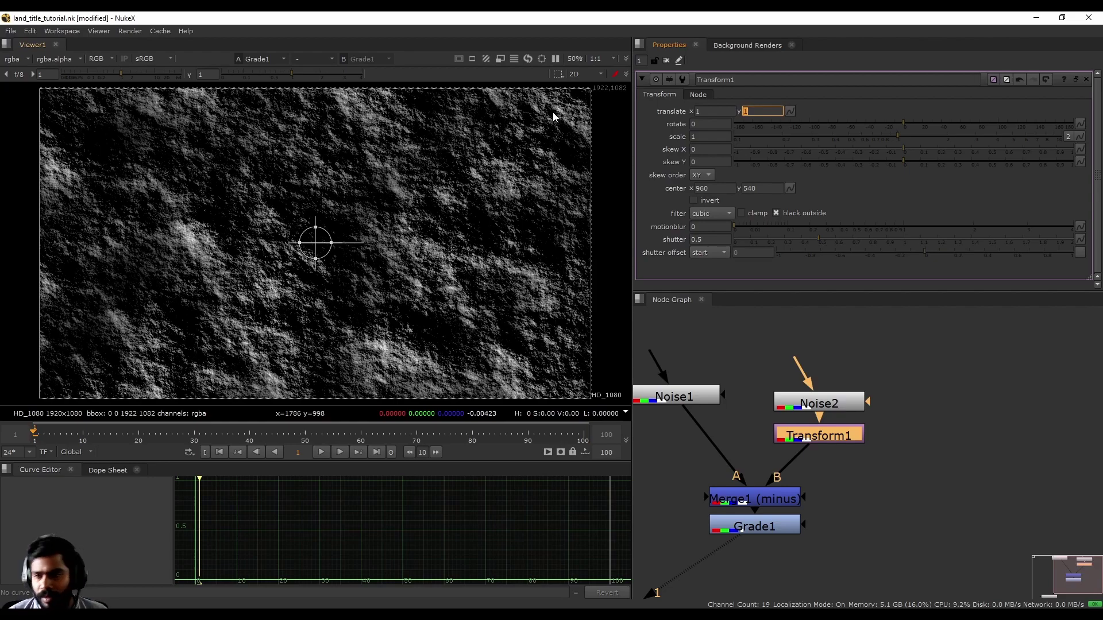
{"action": "key", "text": "Return"}
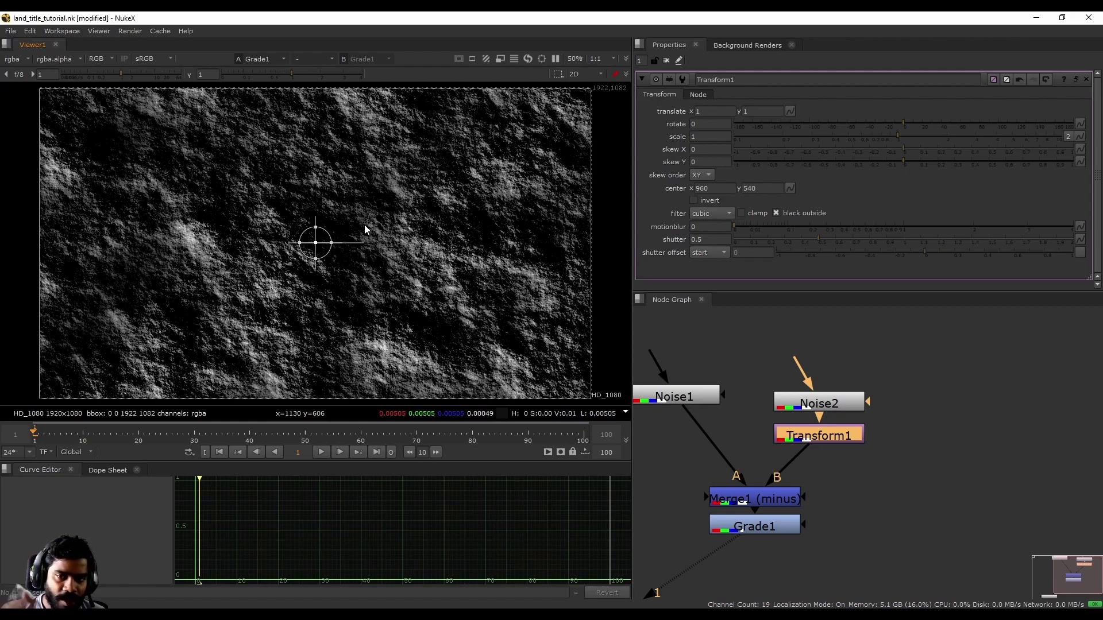
{"action": "left_click", "coordinate": [890, 322]}
{"action": "mouse_move", "coordinate": [757, 528]}
{"action": "left_mouse_down"}
{"action": "mouse_move", "coordinate": [777, 469]}
{"action": "mouse_move", "coordinate": [773, 508]}
{"action": "left_mouse_up"}
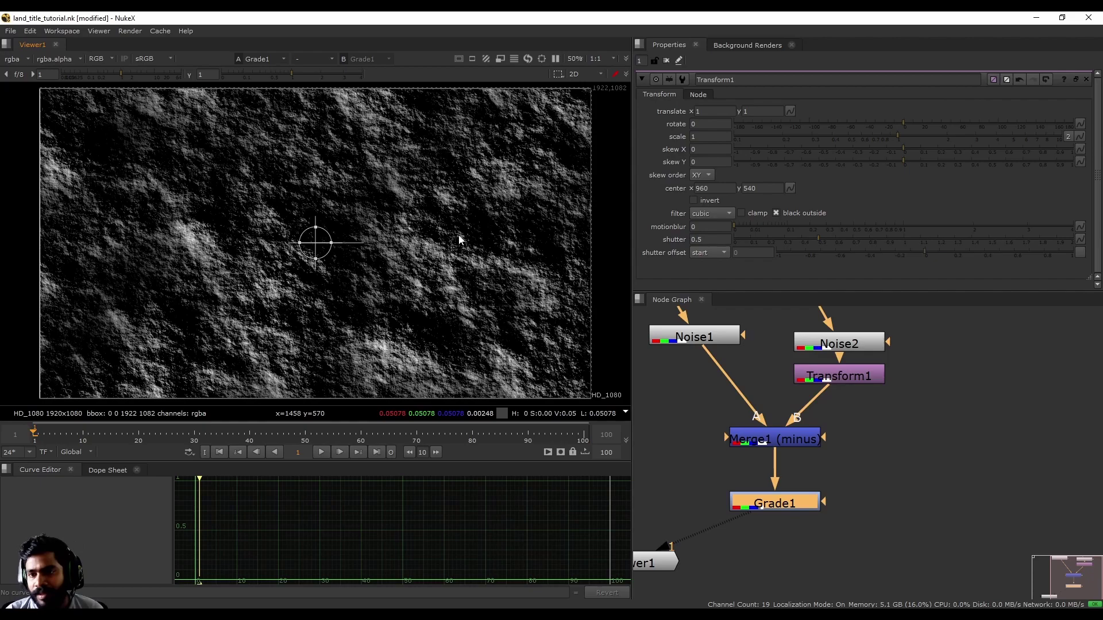
{"action": "scroll", "coordinate": [370, 217], "scroll_direction": "up", "scroll_amount": 5}
{"action": "scroll", "coordinate": [381, 226], "scroll_direction": "down", "scroll_amount": 5}
{"action": "left_click_drag", "start_coordinate": [96, 137], "coordinate": [363, 323]}
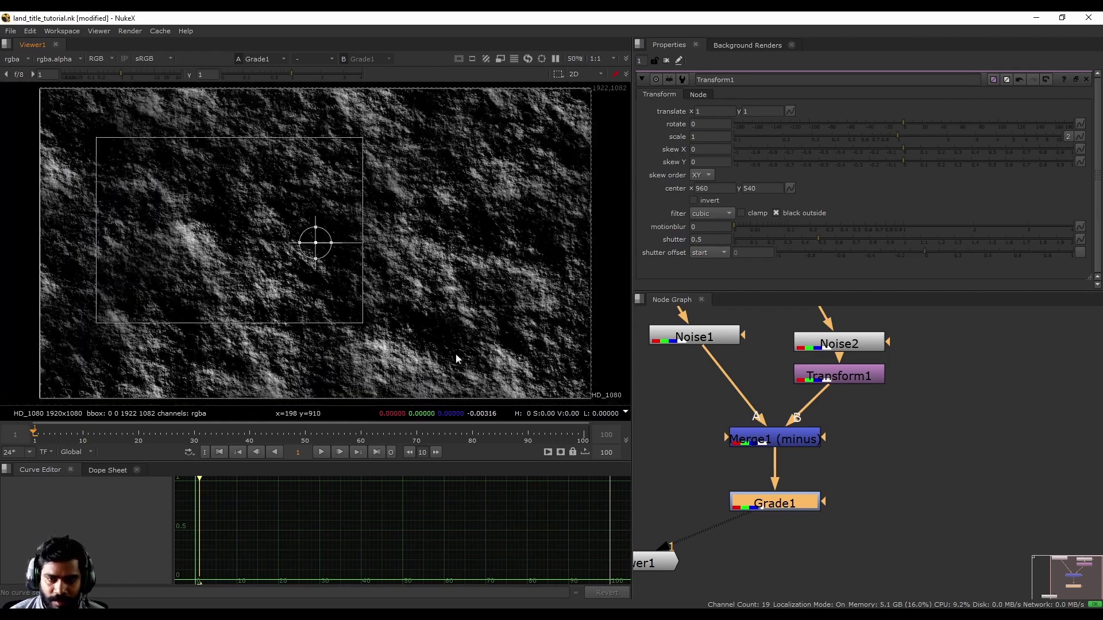
{"action": "left_click", "coordinate": [468, 263], "text": "ctrl"}
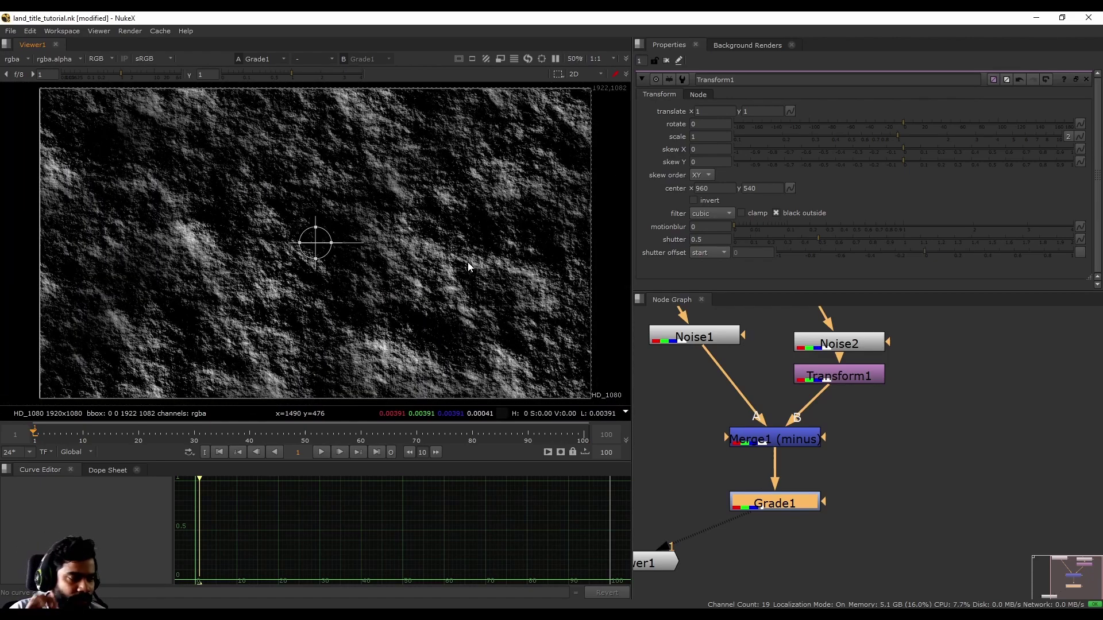